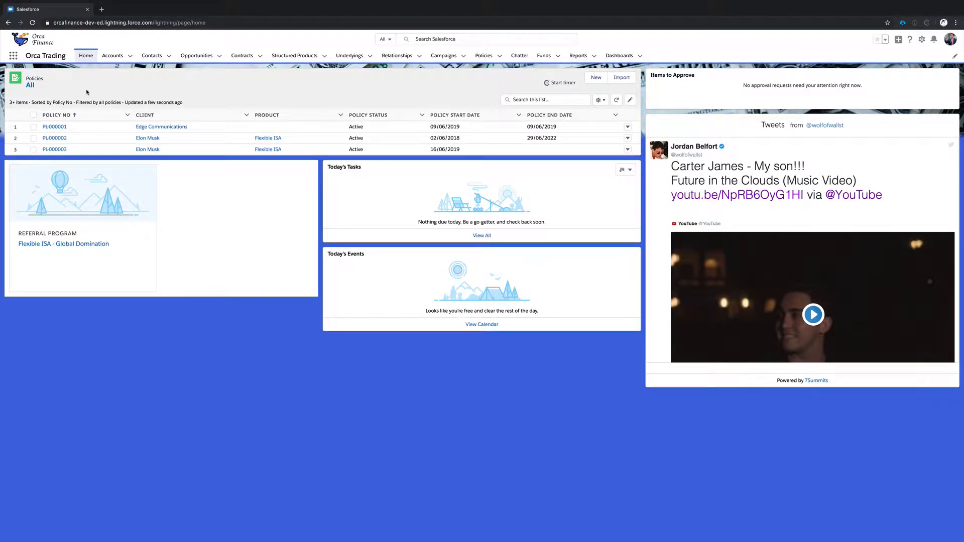
Set the FCA Number of the Dickenson plc account to FCA12345, copy the value and save the record
left_click(114, 56)
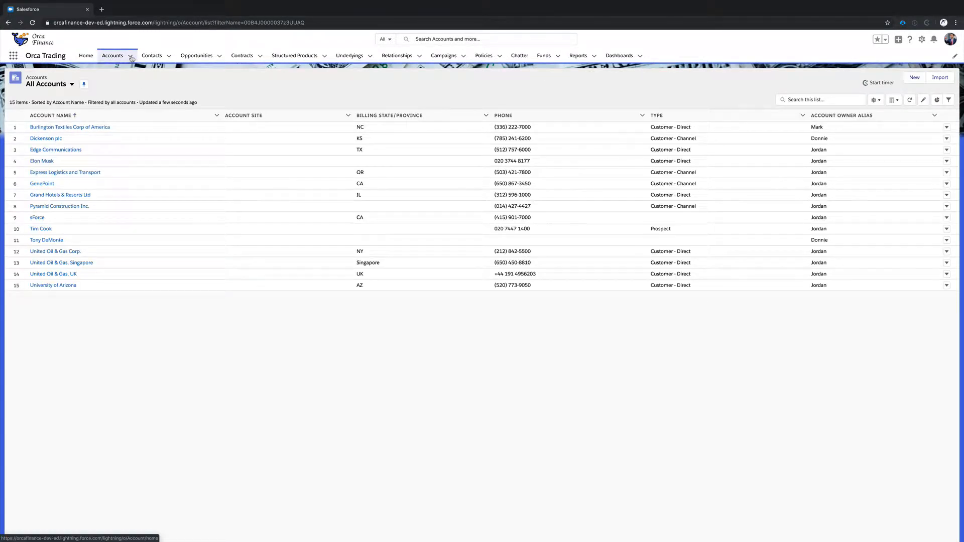
left_click(58, 139)
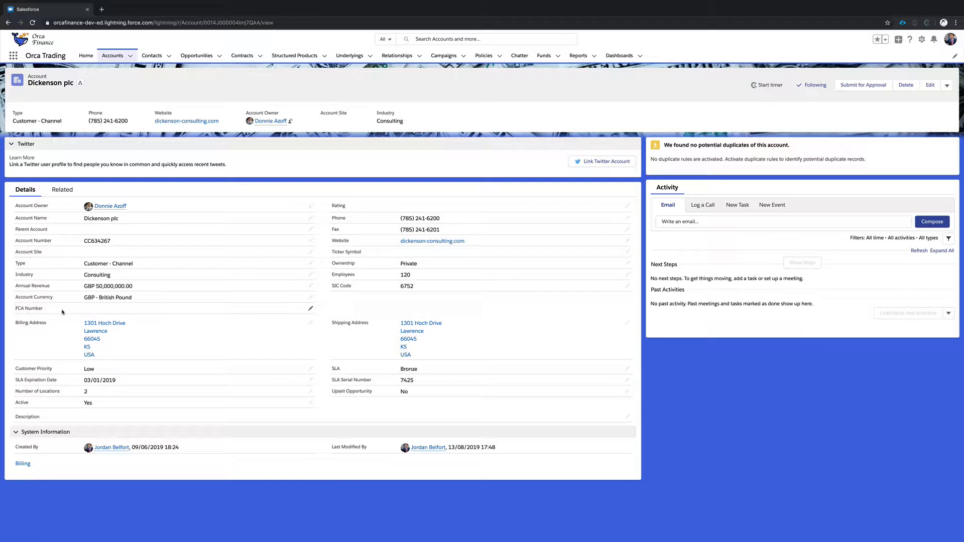
left_click(311, 312)
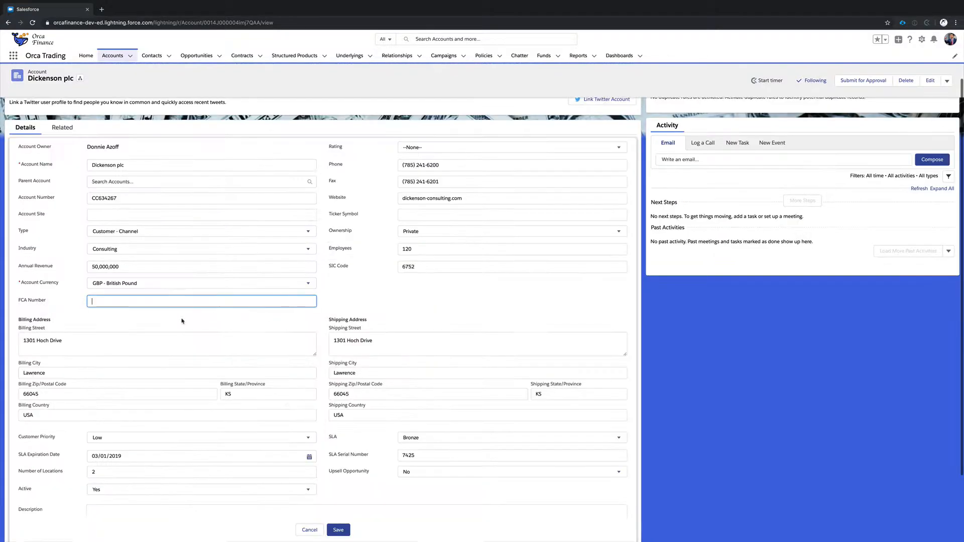
type("FCA1")
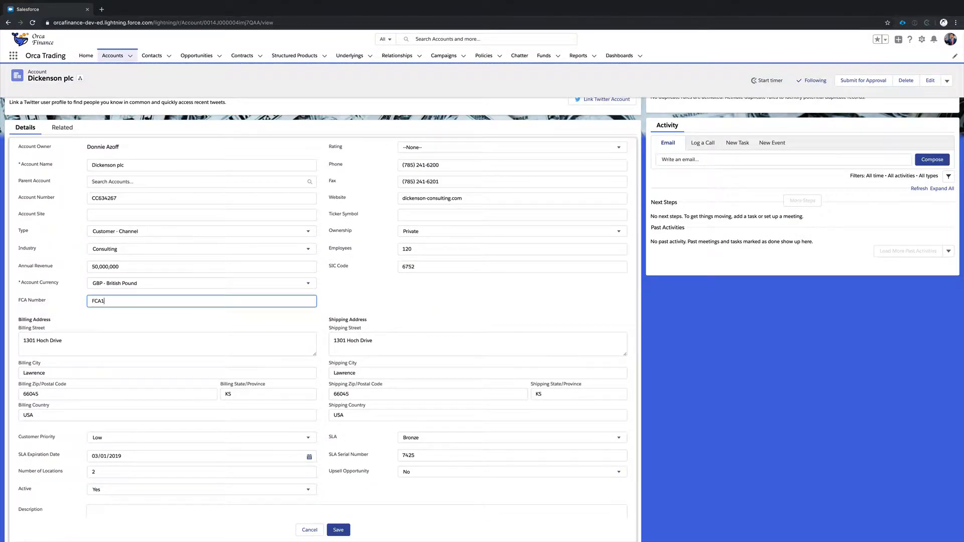
type("2345")
key("super+a")
key("ctrl+c")
left_click(349, 528)
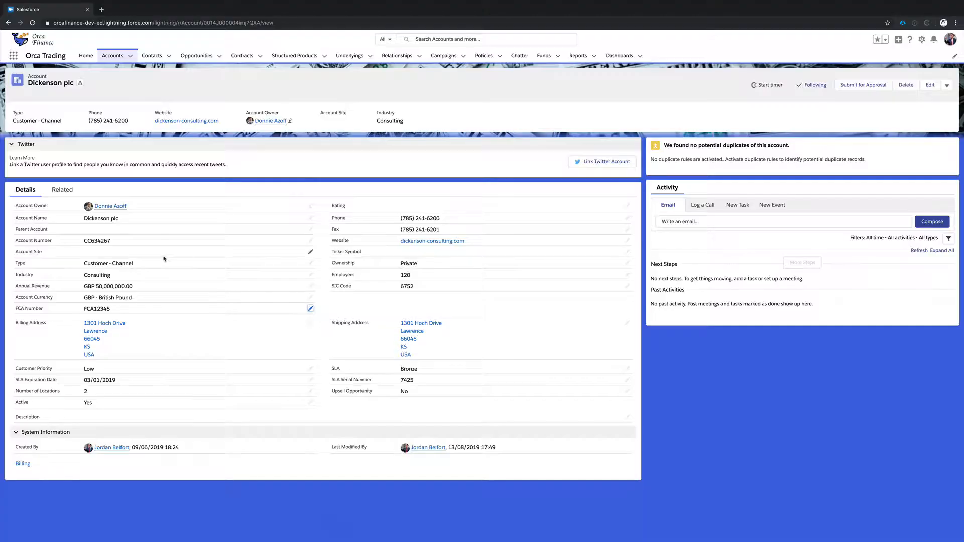
Paste the copied FCA Number into the Edge Communications account record and save it
left_click(112, 56)
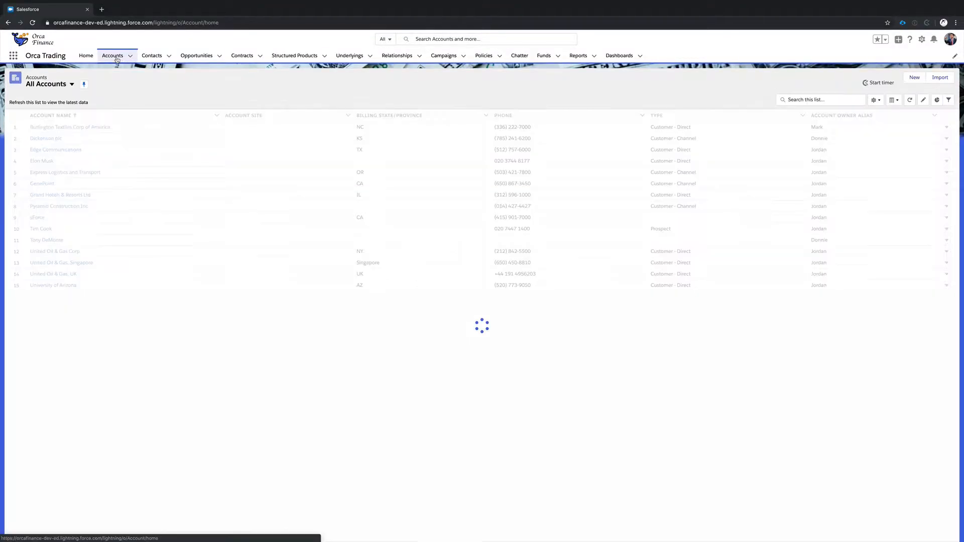
left_click(56, 150)
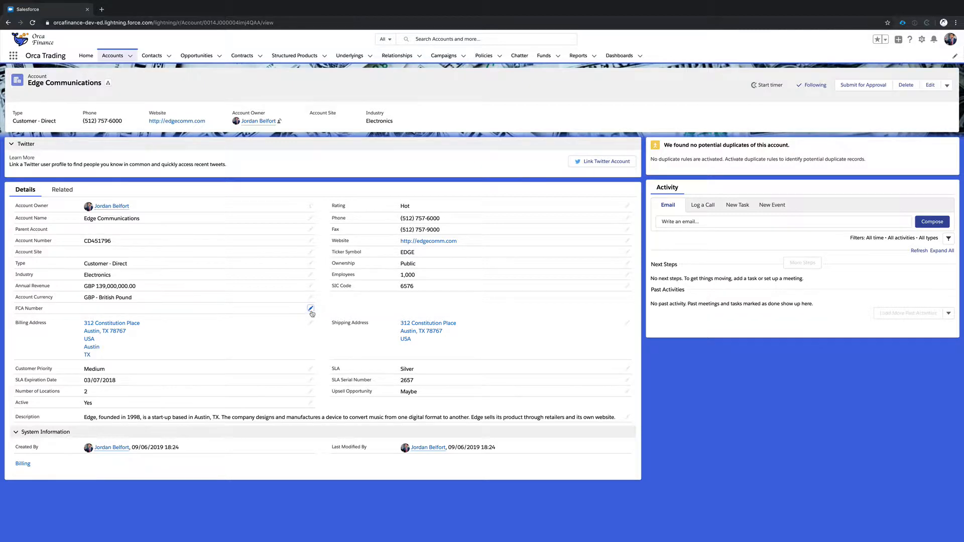
left_click(310, 308)
key("ctrl+v")
left_click(183, 332)
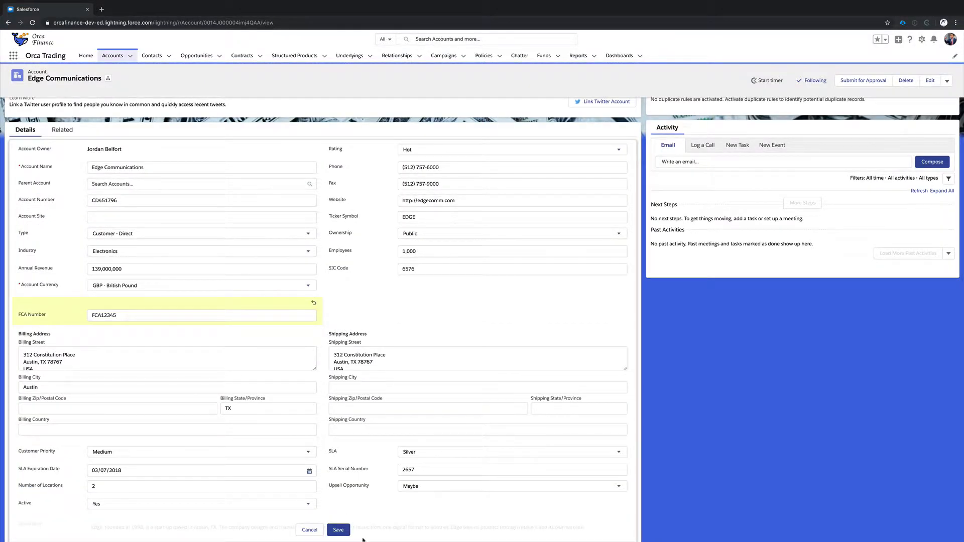
left_click(338, 530)
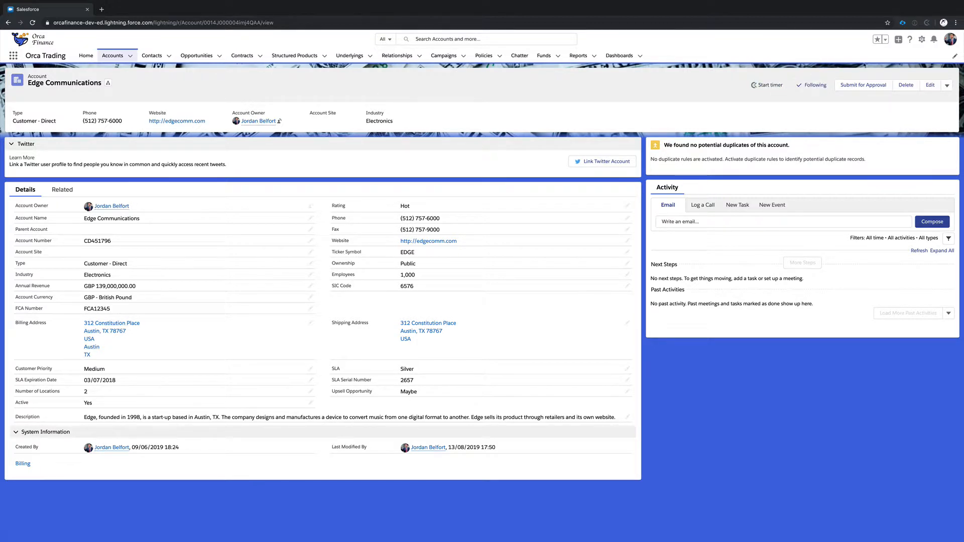
Go to Setup, search for "duplic" and open the Matching Rules page
left_click(922, 39)
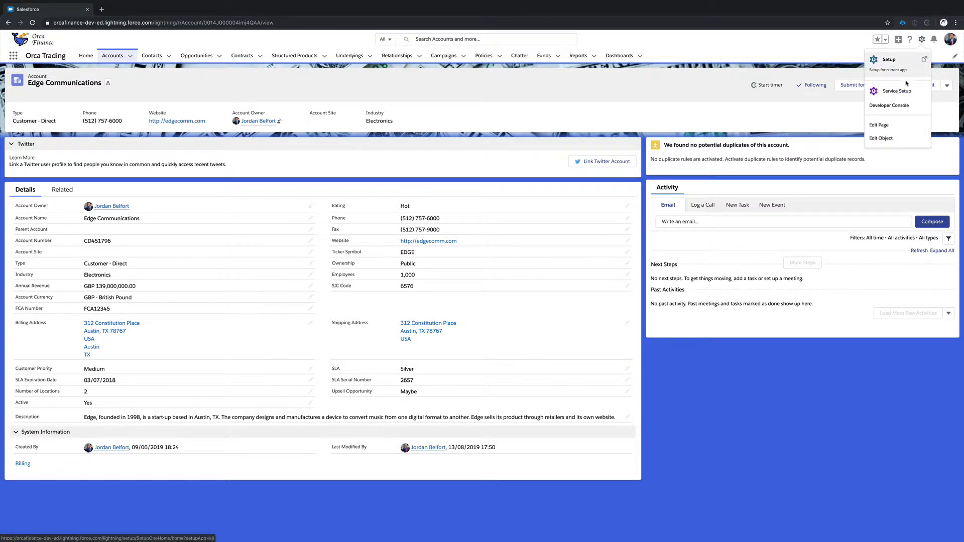
left_click(889, 65)
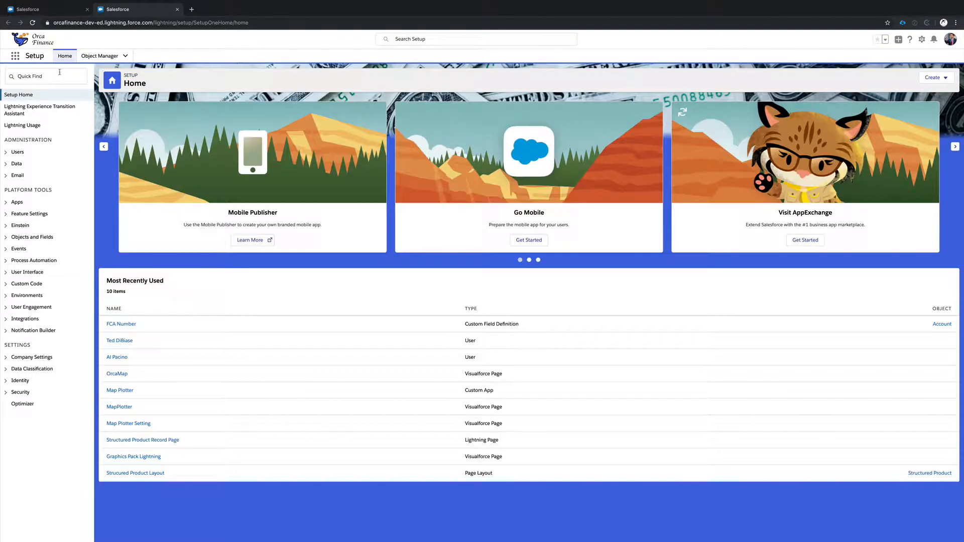
left_click(59, 72)
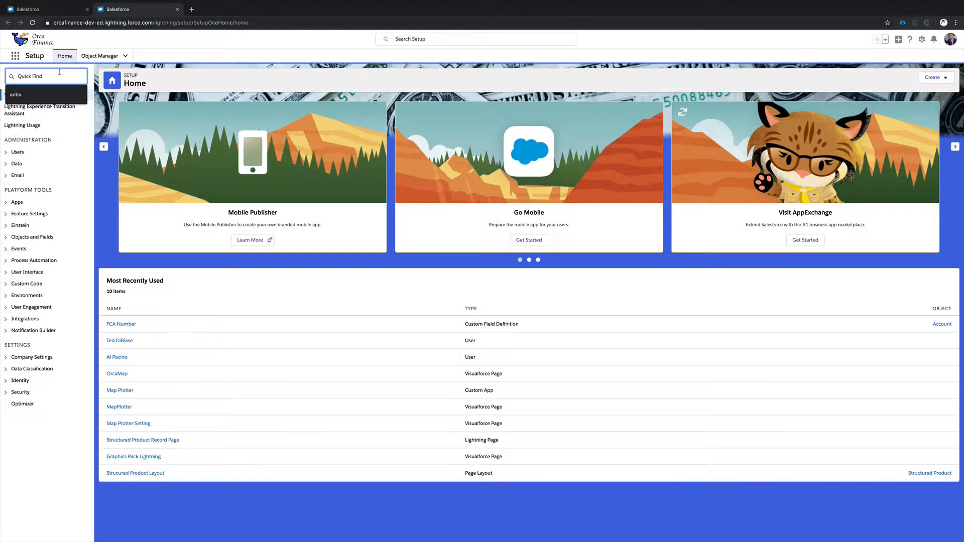
type("duplic")
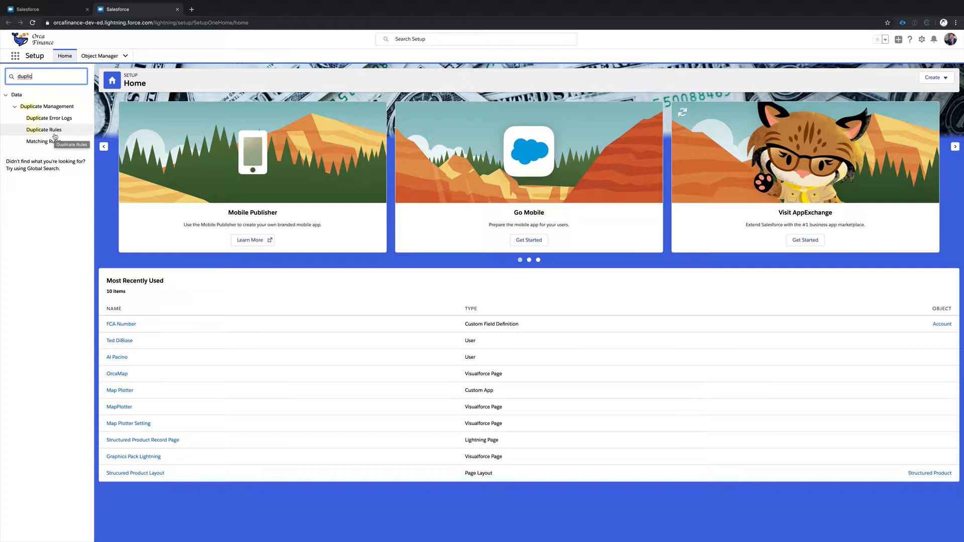
left_click(47, 145)
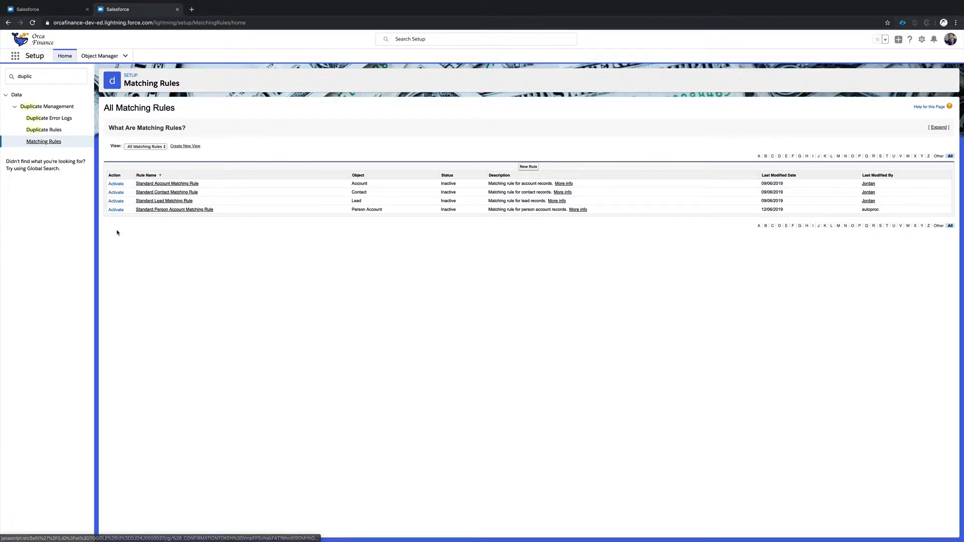
Create a new matching rule that applies to the Account object and proceed to its configuration
left_click(528, 167)
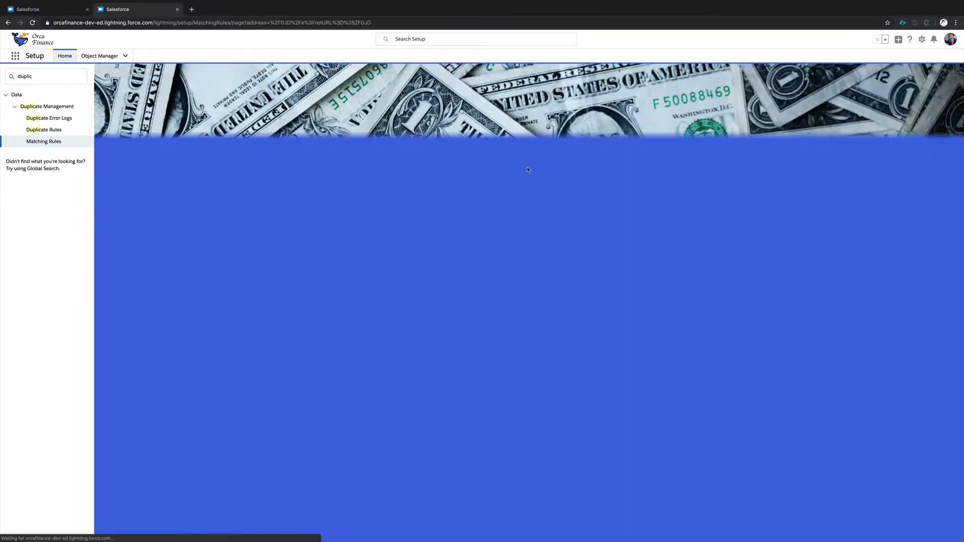
left_click(307, 175)
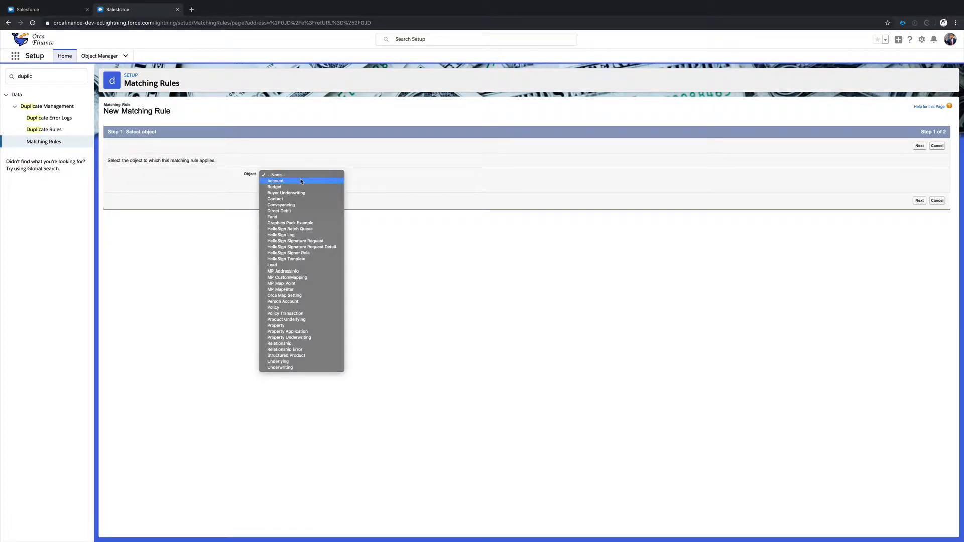
left_click(302, 181)
left_click(920, 146)
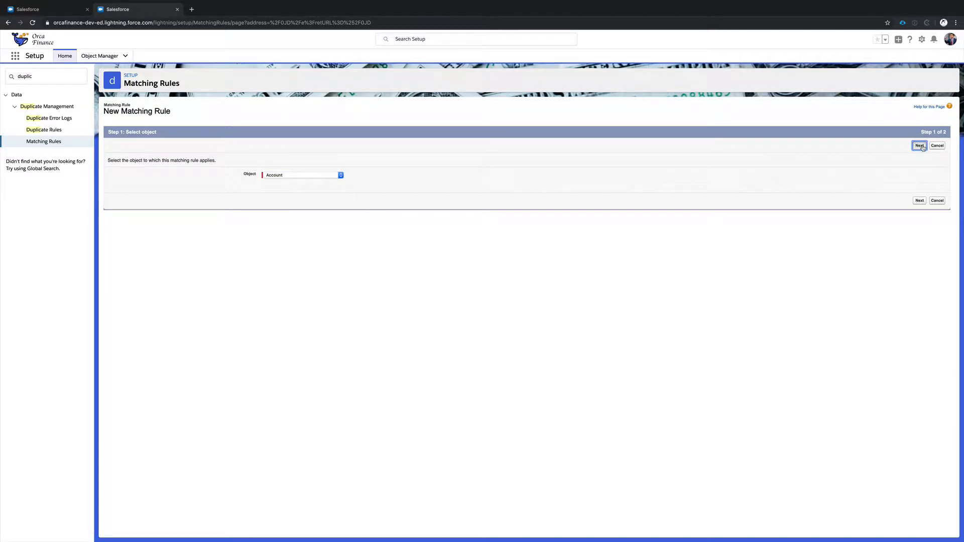
Name the matching rule "Match FCA Number" and let its unique name fill in from that name
left_click(284, 182)
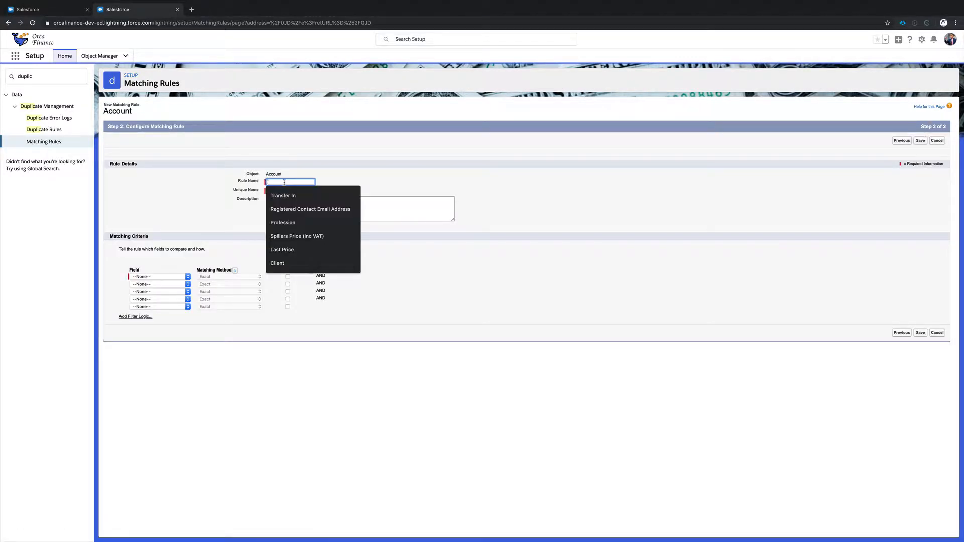
type("Match F")
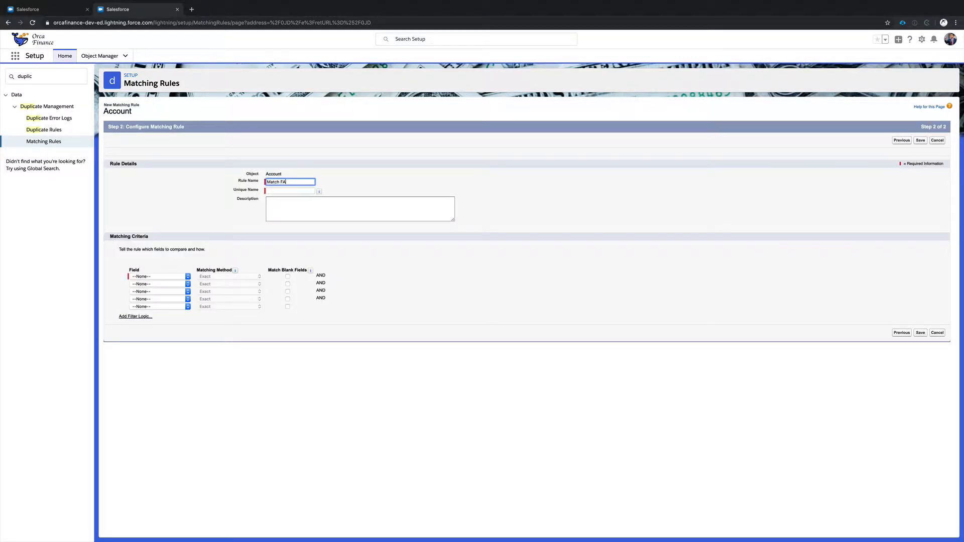
type("CA Number")
key("Tab")
left_click(310, 207)
Add FCA Number as the first matching criterion with the Exact matching method
left_click(186, 276)
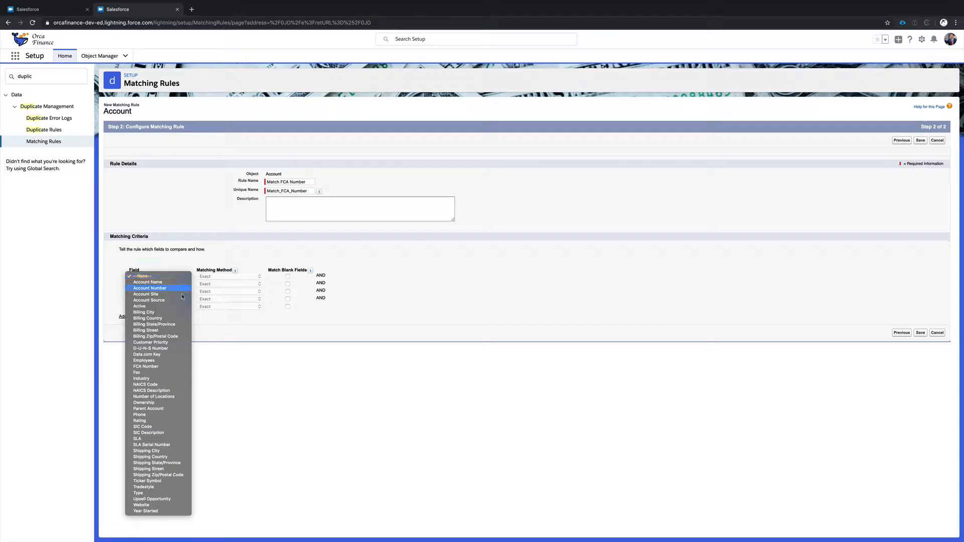
left_click(144, 366)
left_click(221, 276)
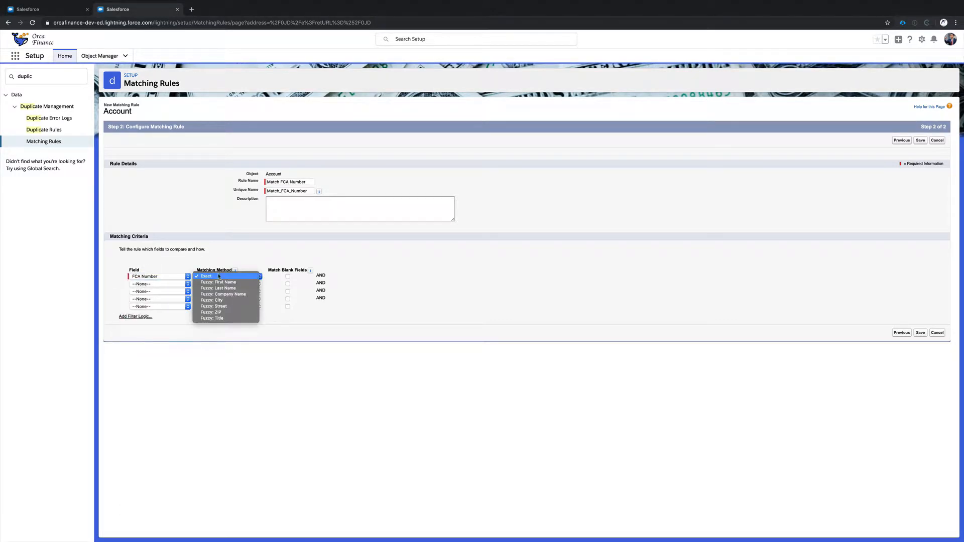
left_click(213, 268)
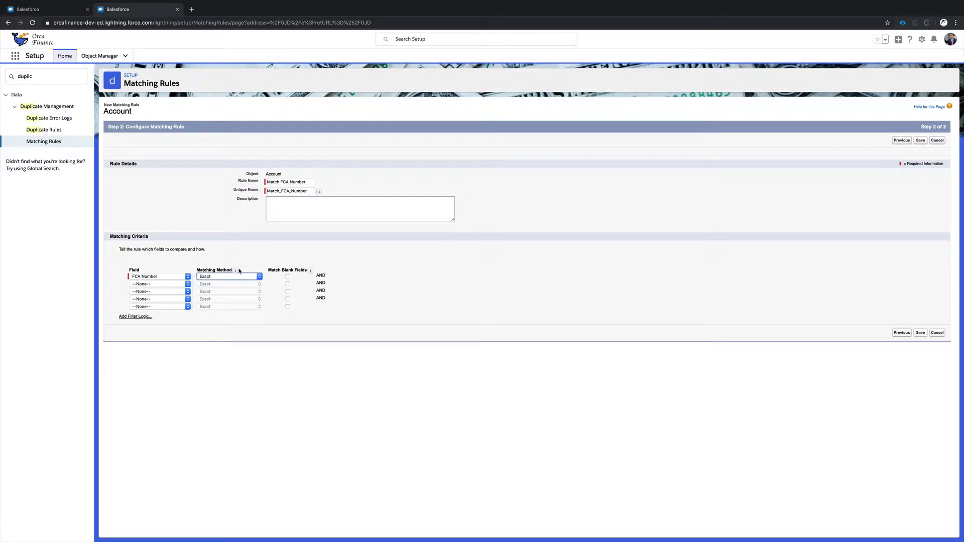
left_click(205, 277)
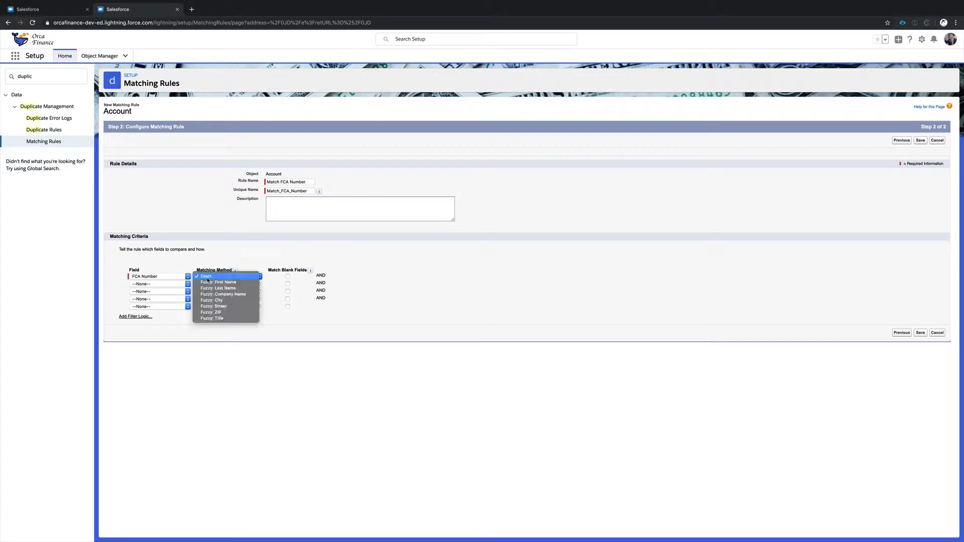
left_click(236, 277)
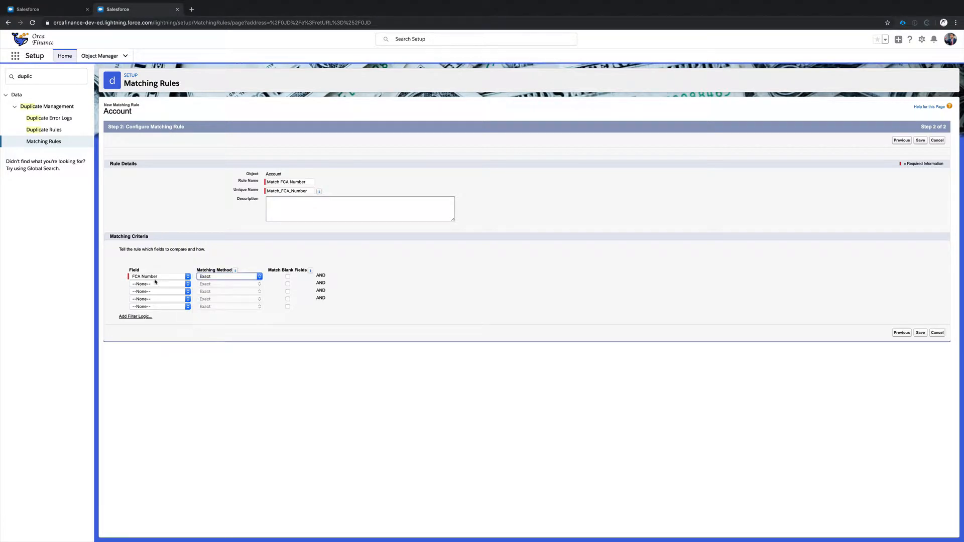
Review the exact and fuzzy matching methods offered for the FCA Number criterion, keeping Exact selected
left_click(206, 276)
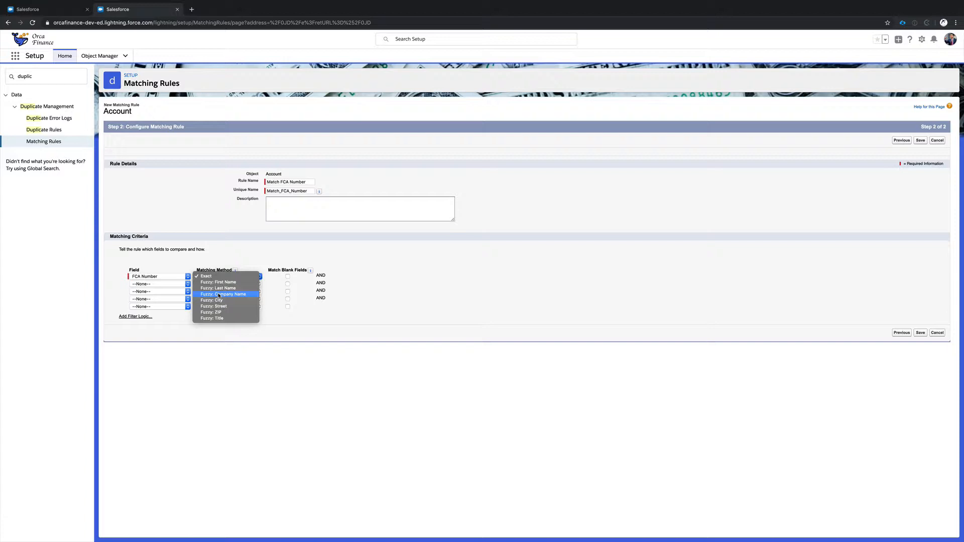
left_click(204, 276)
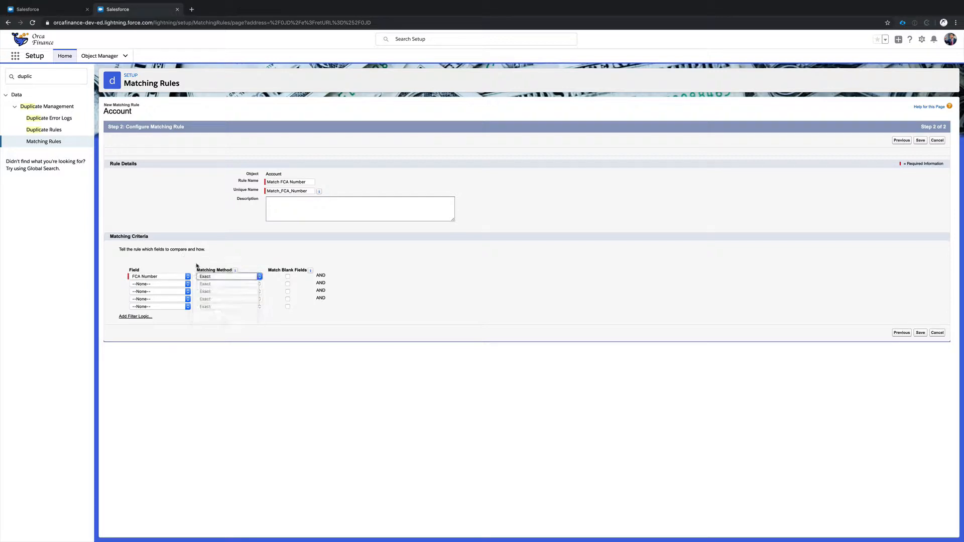
left_click(210, 277)
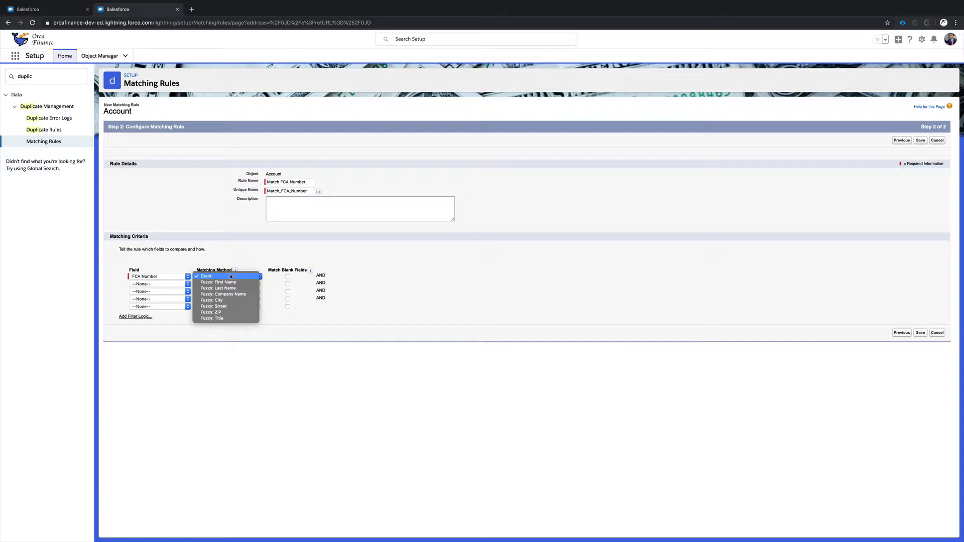
left_click(228, 277)
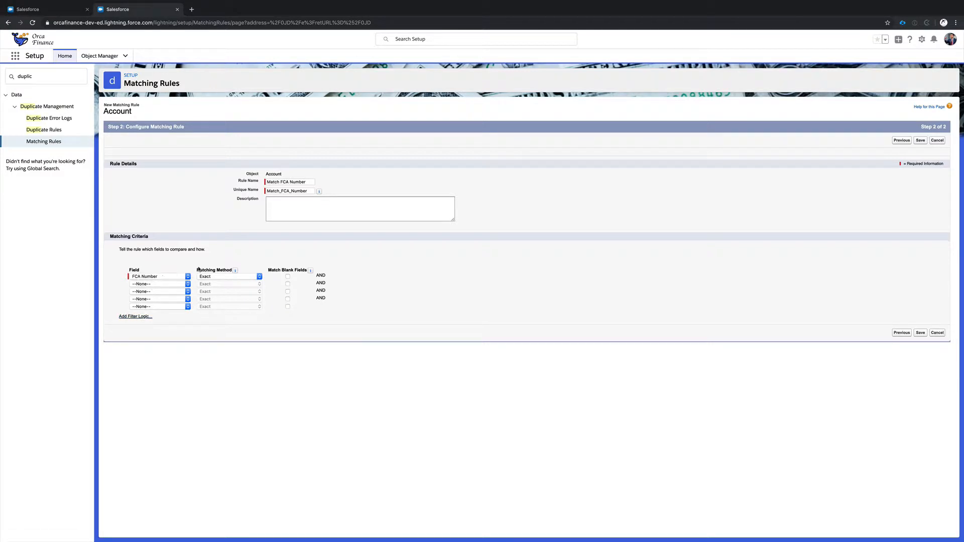
left_click(159, 277)
left_click(157, 276)
left_click(204, 276)
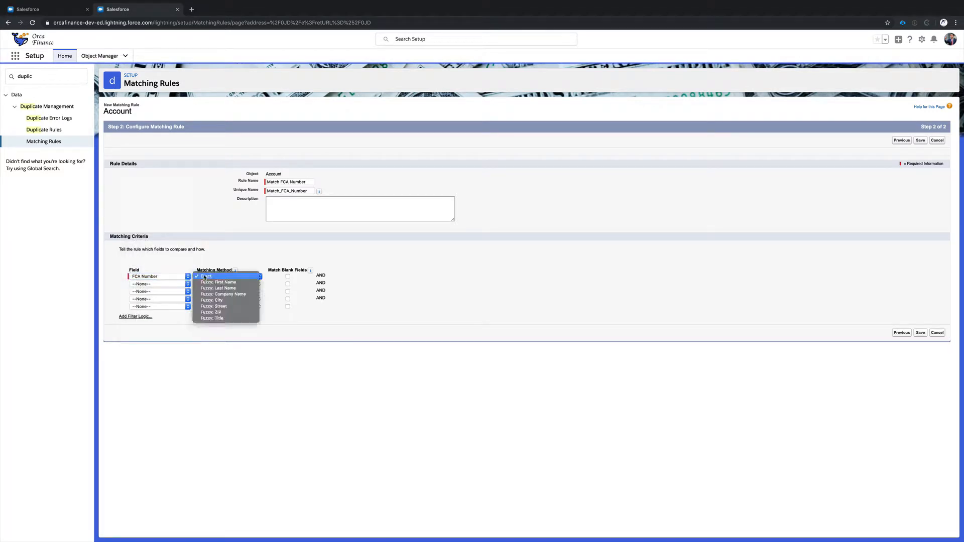
left_click(205, 277)
Save the Match FCA Number matching rule, activate it and acknowledge the activation notice
left_click(921, 332)
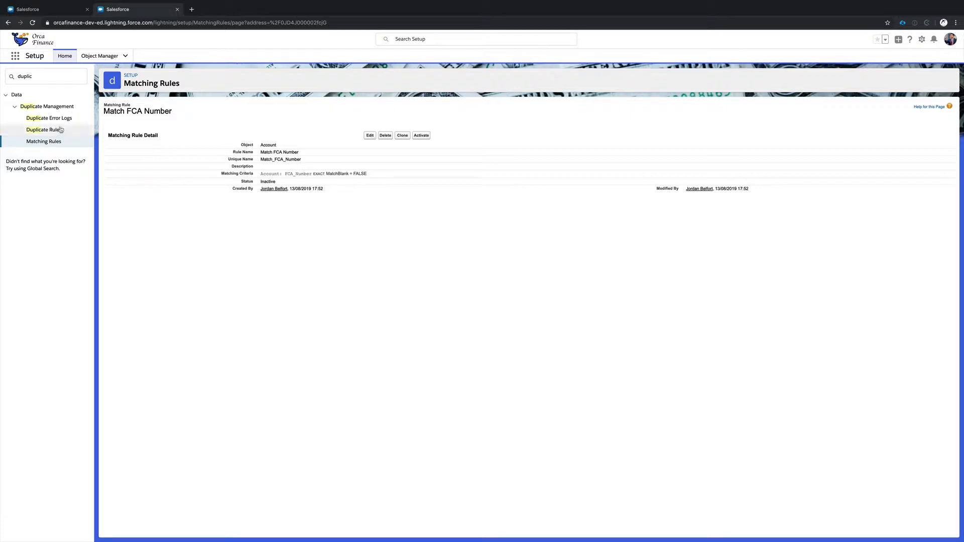
left_click(421, 136)
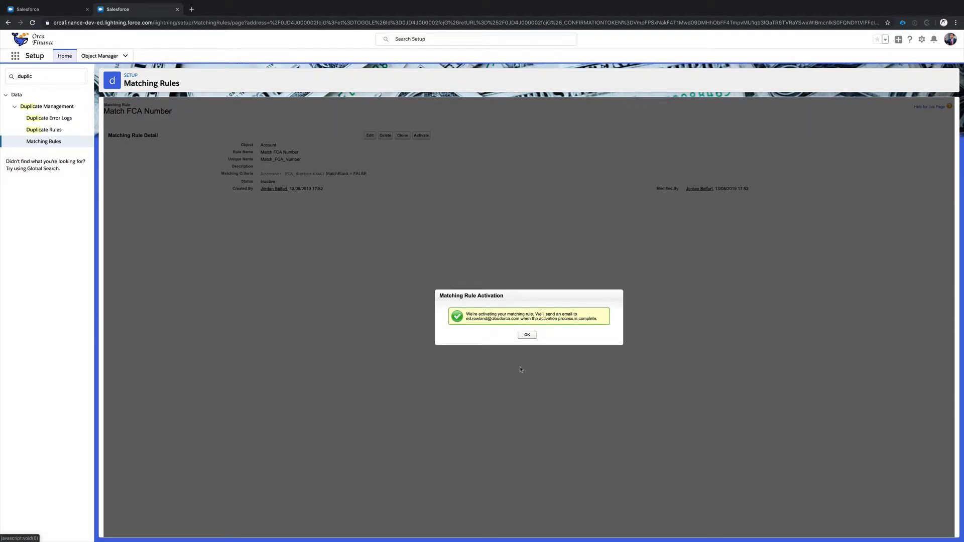
left_click(528, 336)
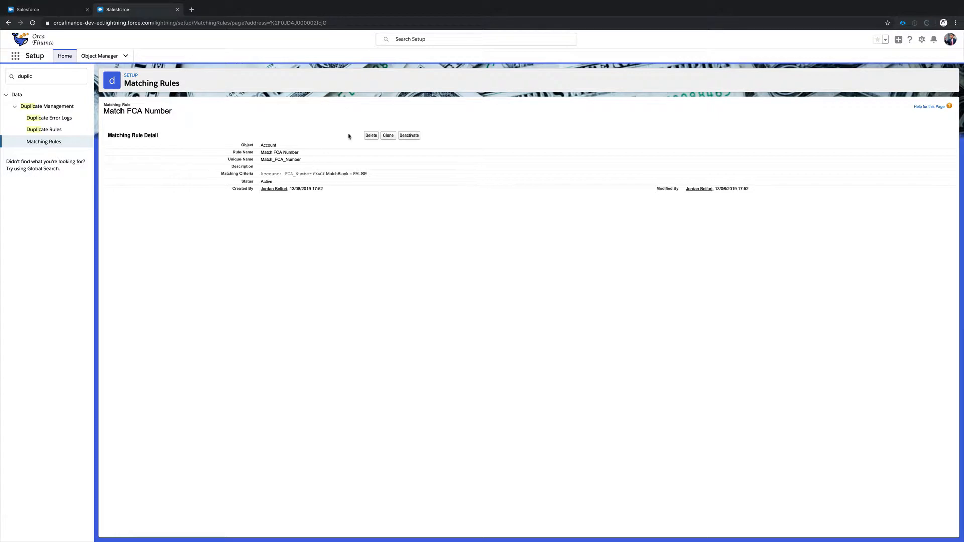
Review the Duplicate Rules and Matching Rules lists, and finish on the Duplicate Rules page
left_click(46, 129)
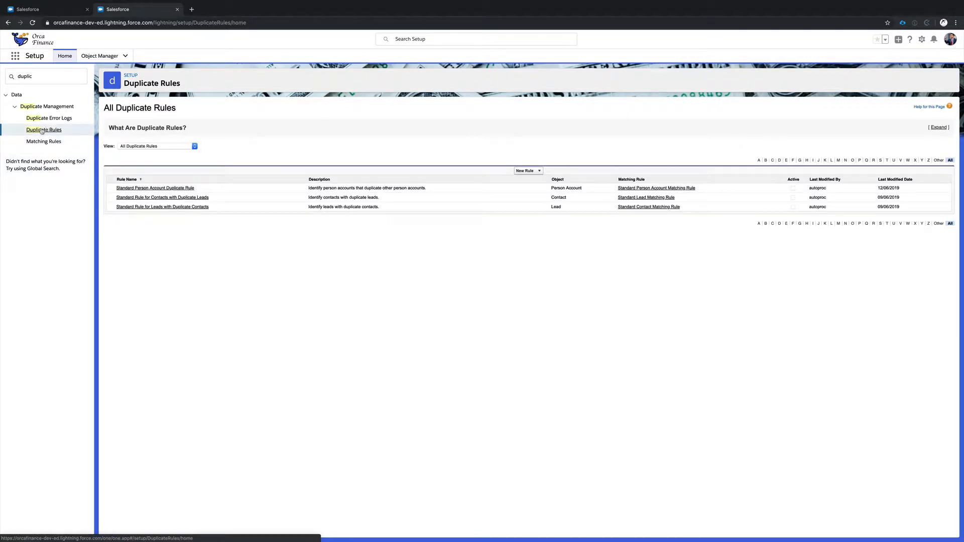
left_click(46, 141)
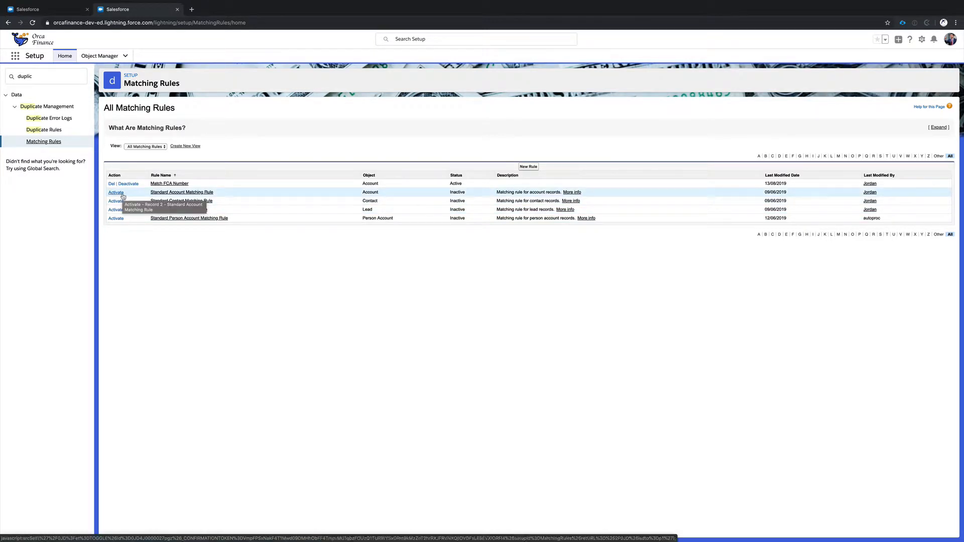
left_click(45, 130)
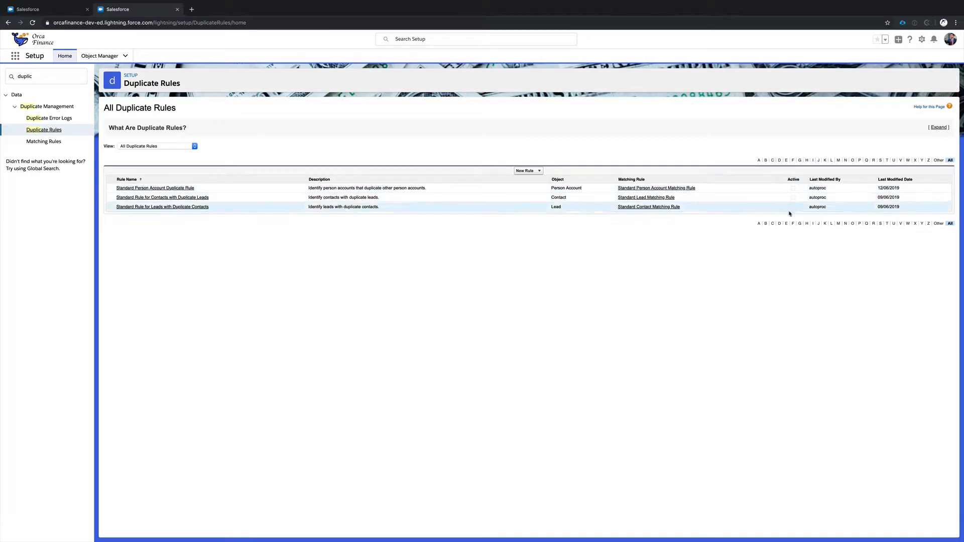
Start a new duplicate rule for the Account object
left_click(517, 171)
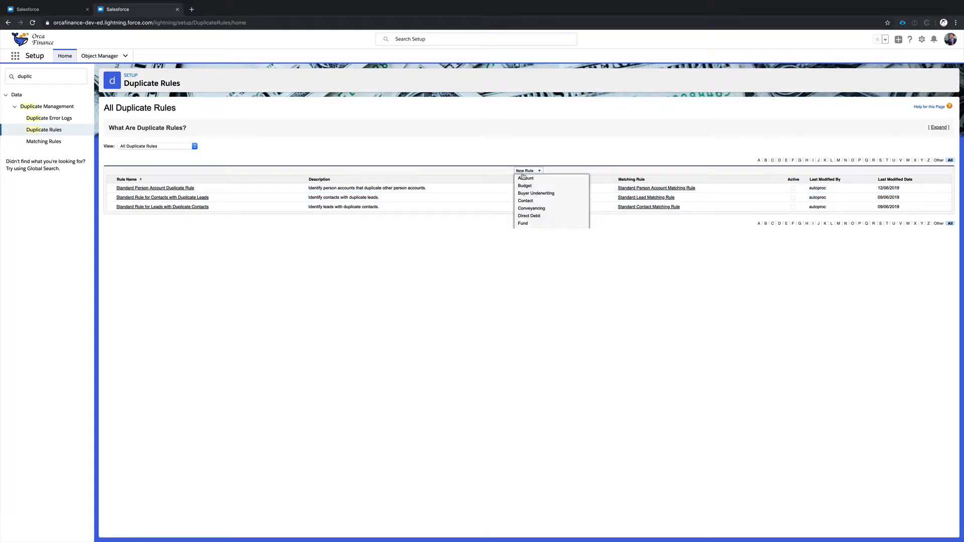
scroll(544, 184, "down", 1)
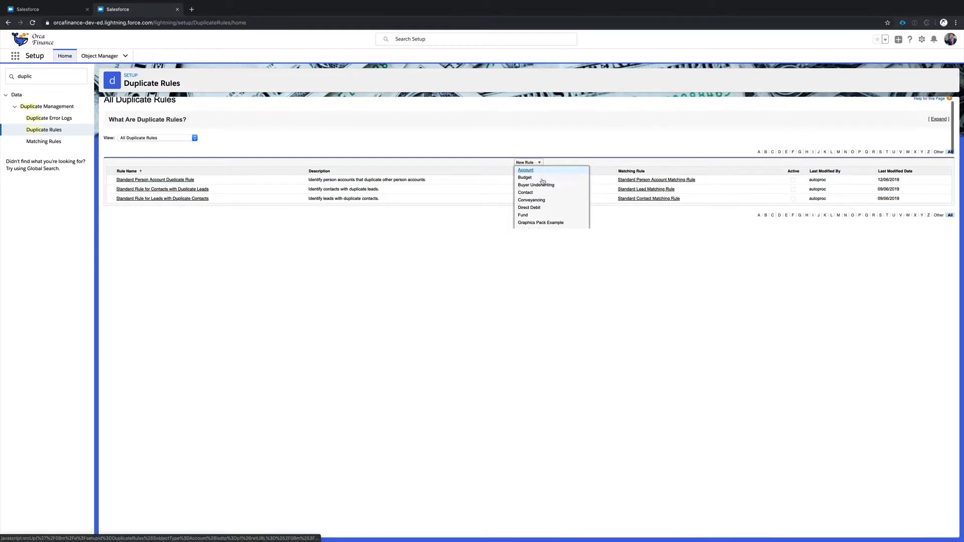
scroll(544, 184, "down", 5)
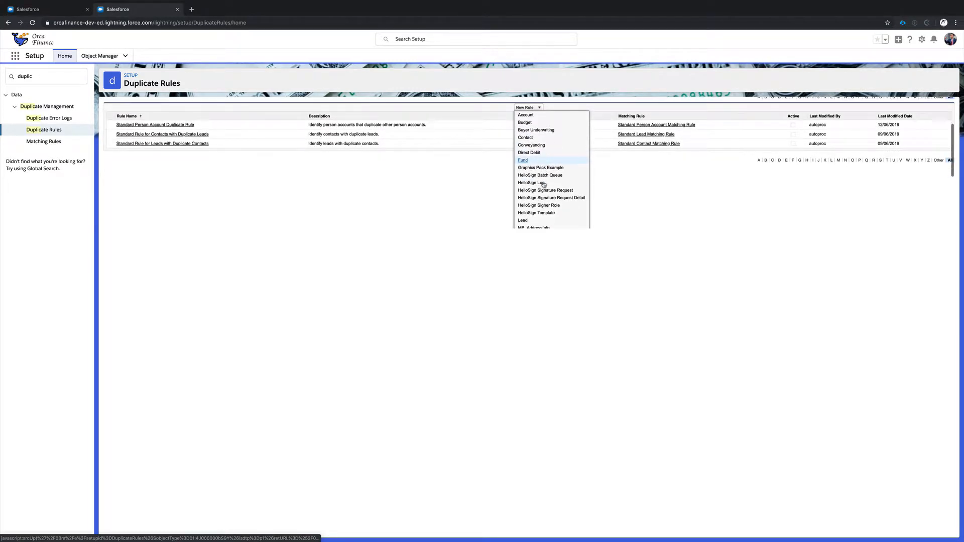
scroll(545, 184, "up", 6)
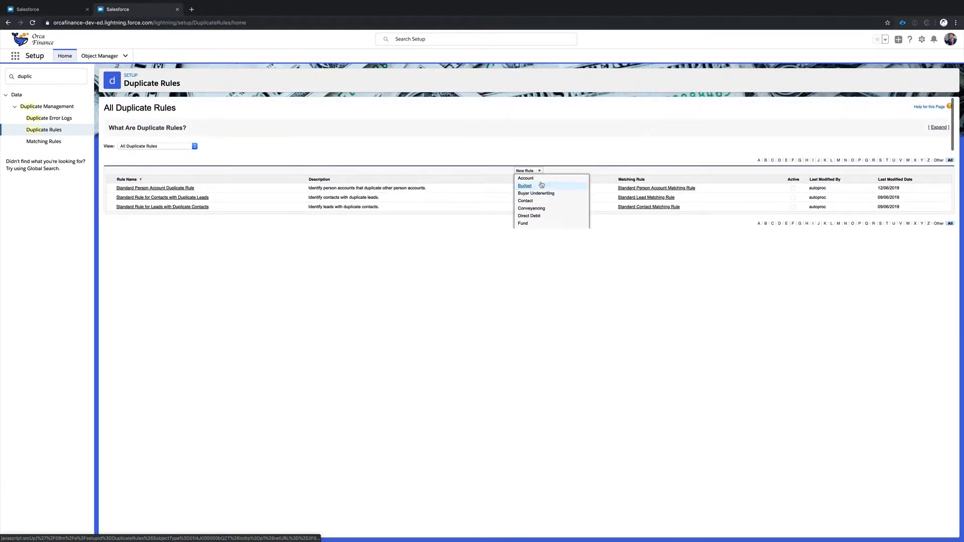
scroll(543, 193, "down", 4)
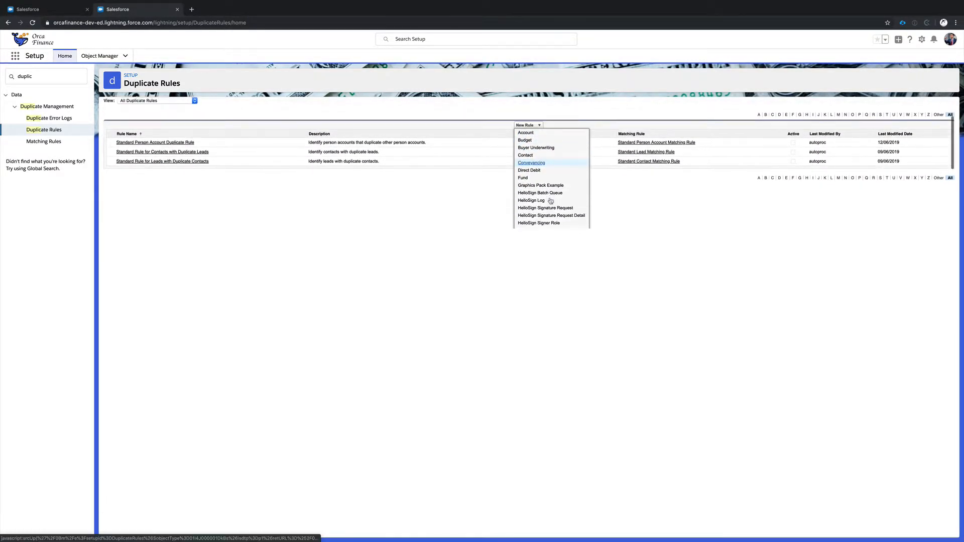
scroll(550, 201, "up", 4)
left_click(525, 175)
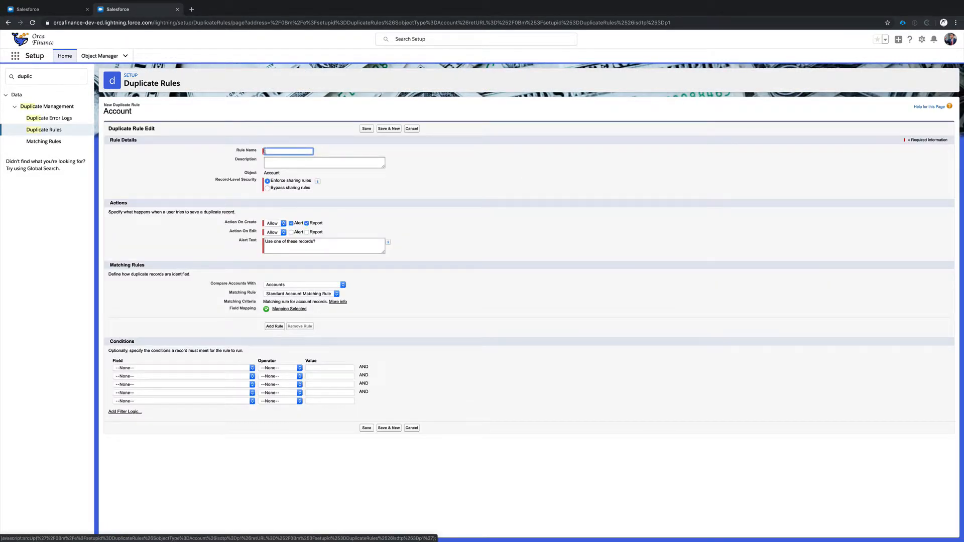
Name the duplicate rule Find FCA Number Duplicates
type("Find ")
type("FCA Numbe")
type("r Duplicates")
key("Tab")
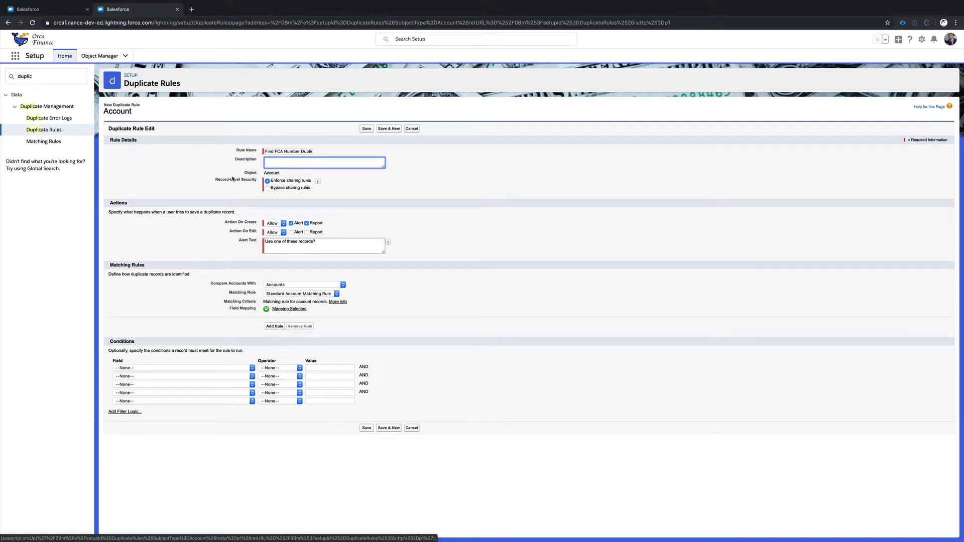
Review the Record-Level Security setting and the Action On Create choices, keeping Enforce sharing rules and Allow
left_click_drag(214, 180, 244, 180)
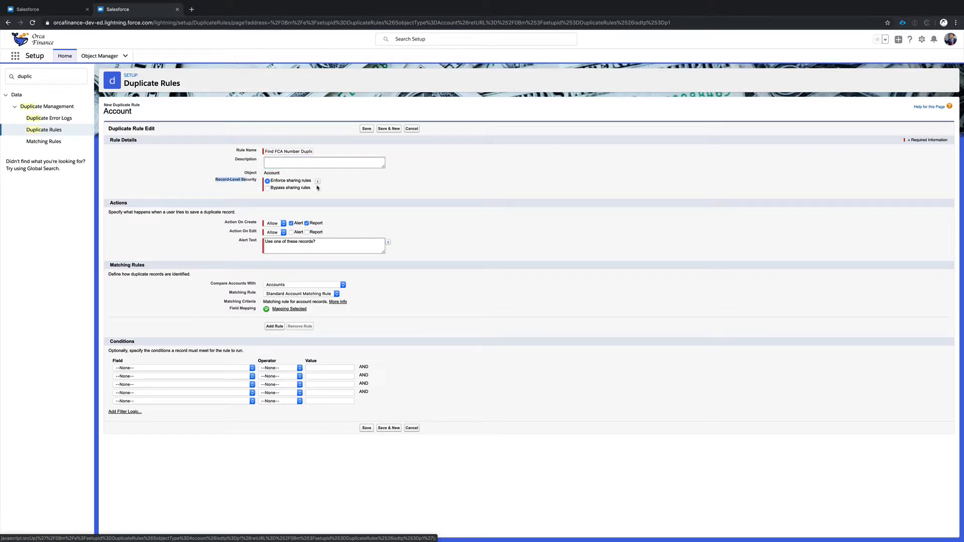
left_click(240, 184)
mouse_move(317, 182)
left_click(269, 224)
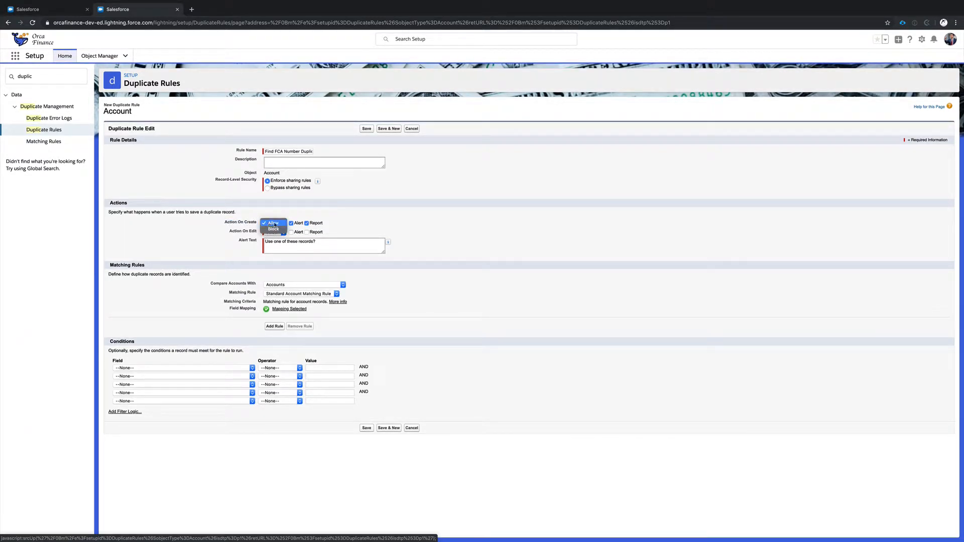
left_click(286, 222)
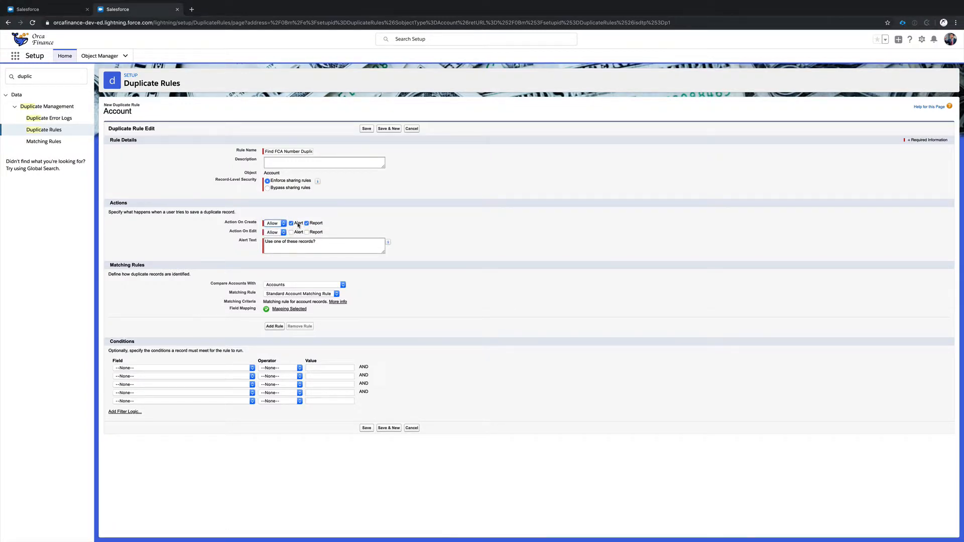
left_click(274, 223)
left_click(279, 232)
left_click(270, 226)
left_click(272, 216)
Enable Alert and Report for Action On Edit and set the alert text to "This looks like a duplicate account from the FCA number!"
left_click(243, 233)
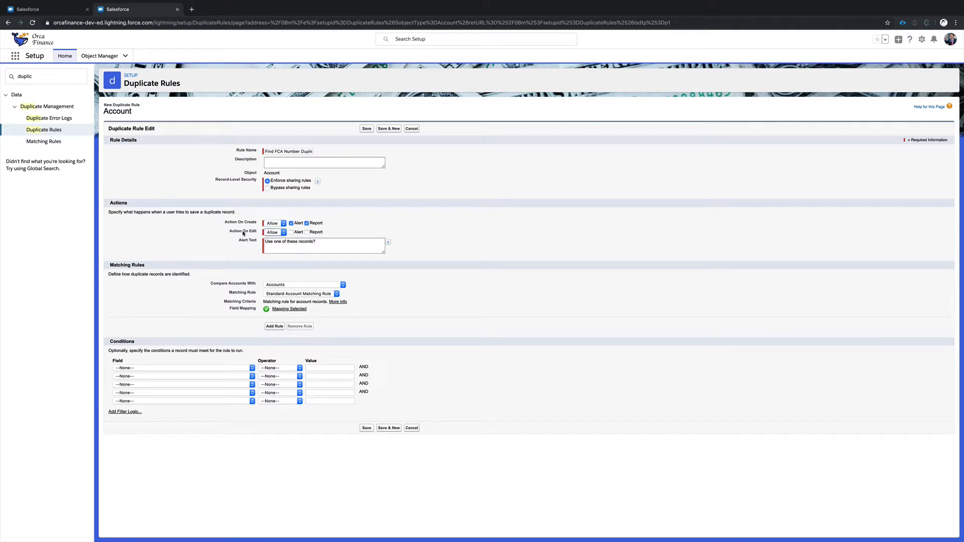
left_click(291, 232)
left_click_drag(327, 243, 227, 243)
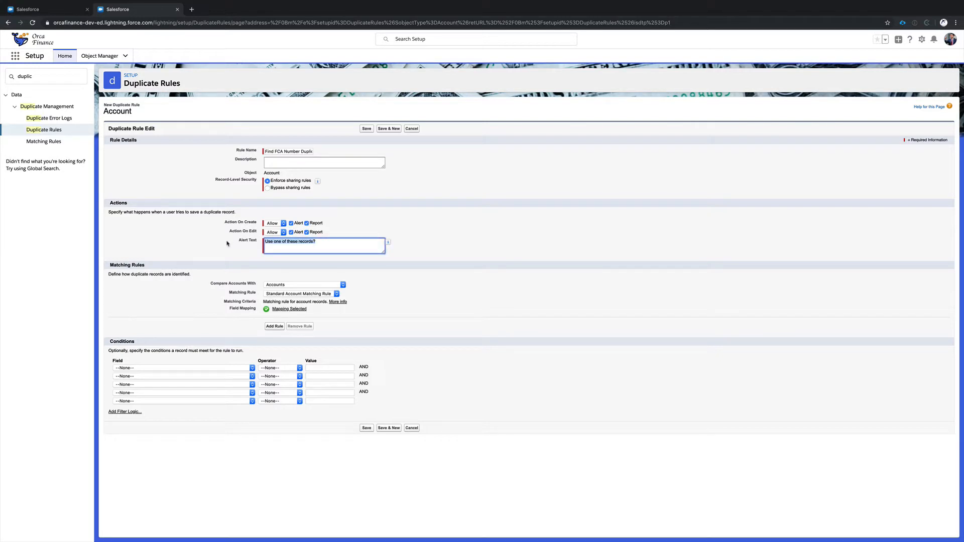
type("This looks like a duplicate account from the FA")
type("A number!")
left_click(315, 223)
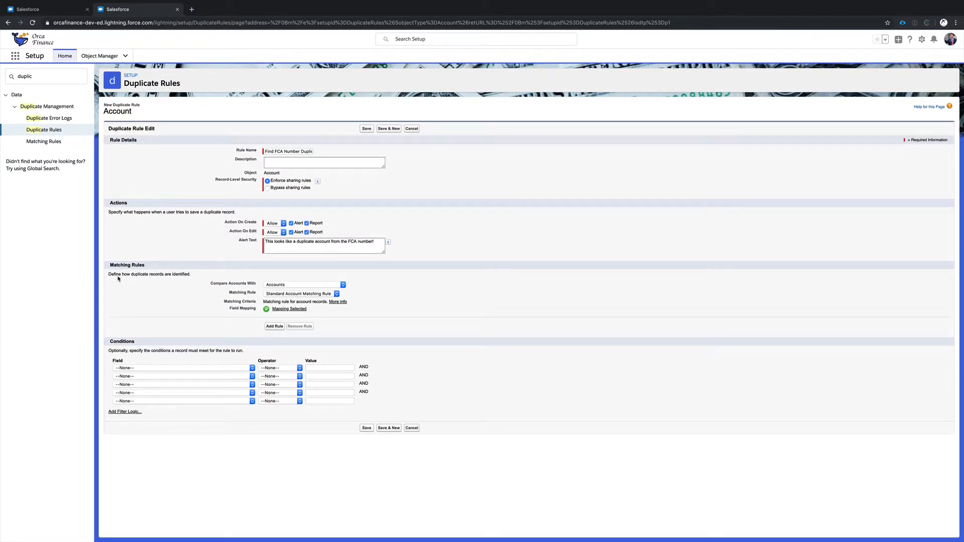
Review the objects that accounts can be compared with, keeping Accounts selected
left_click_drag(116, 274, 177, 275)
left_click(241, 279)
left_click(272, 284)
left_click(302, 284)
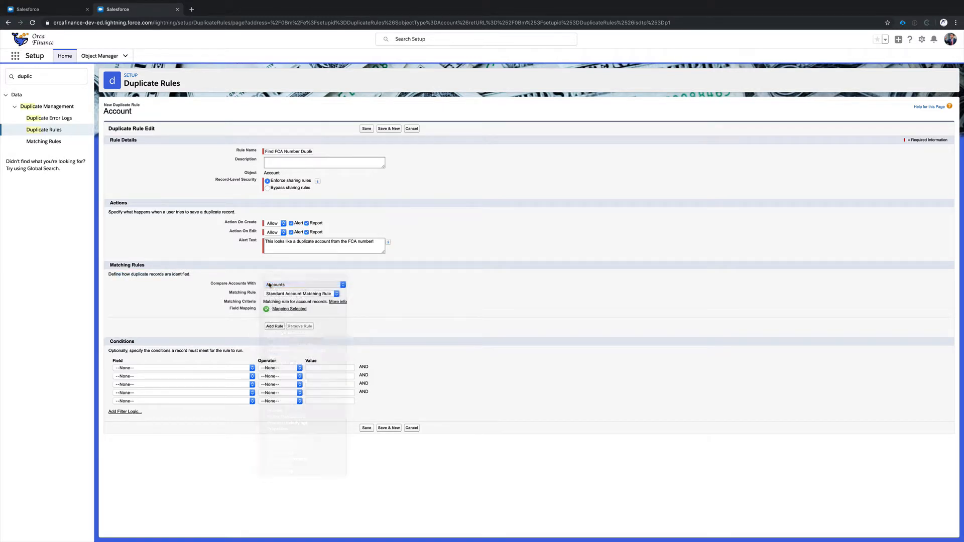
left_click(302, 279)
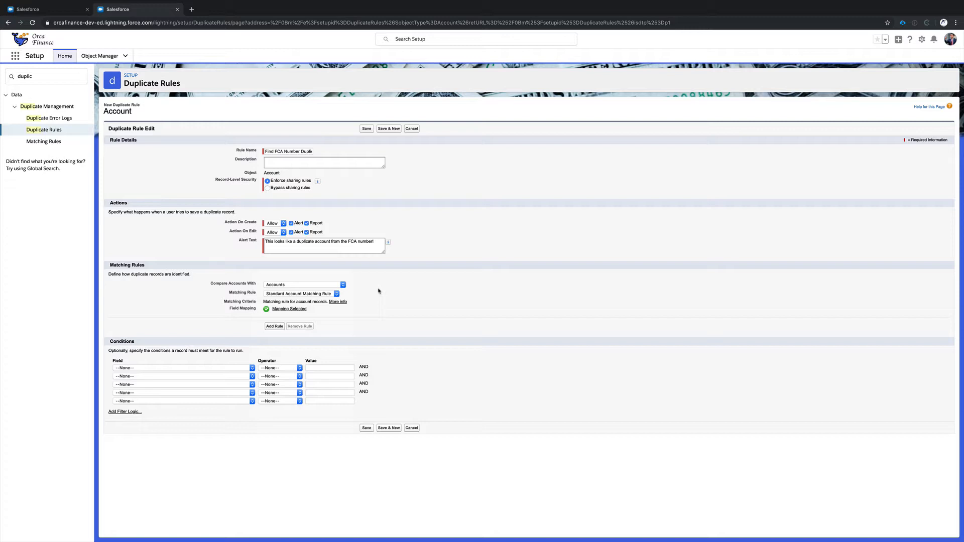
left_click(290, 286)
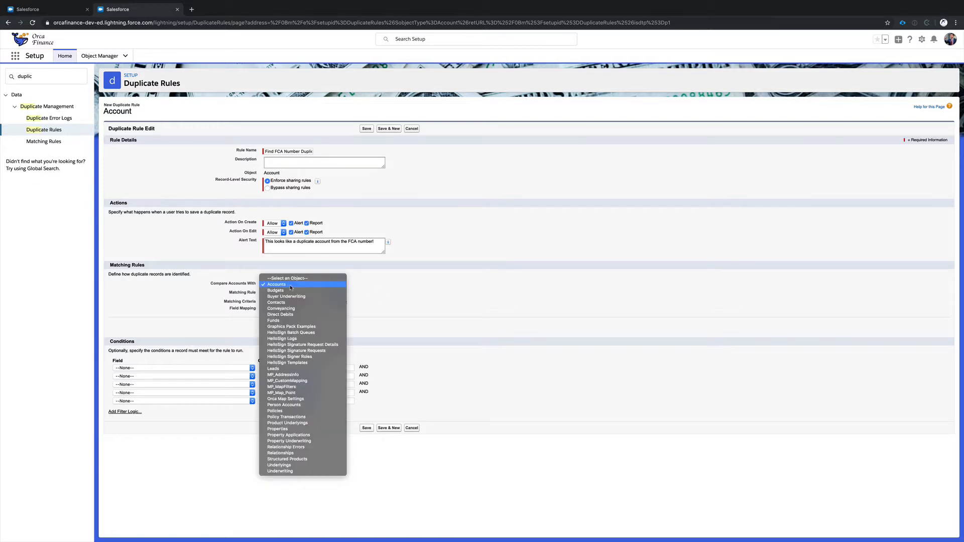
left_click(225, 284)
left_click(246, 275)
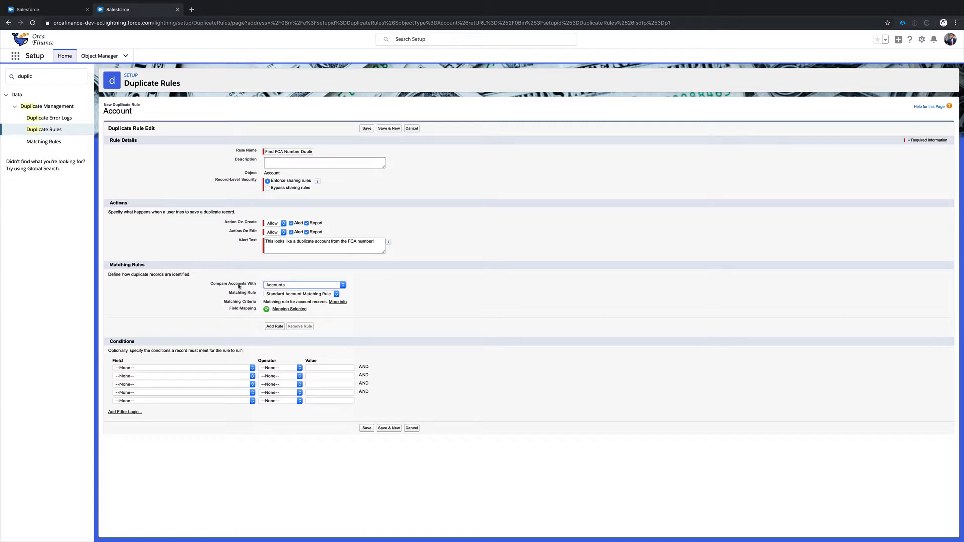
left_click(270, 285)
Set the duplicate rule's matching rule to Match FCA Number
left_click(252, 294)
left_click(251, 295)
left_click(268, 294)
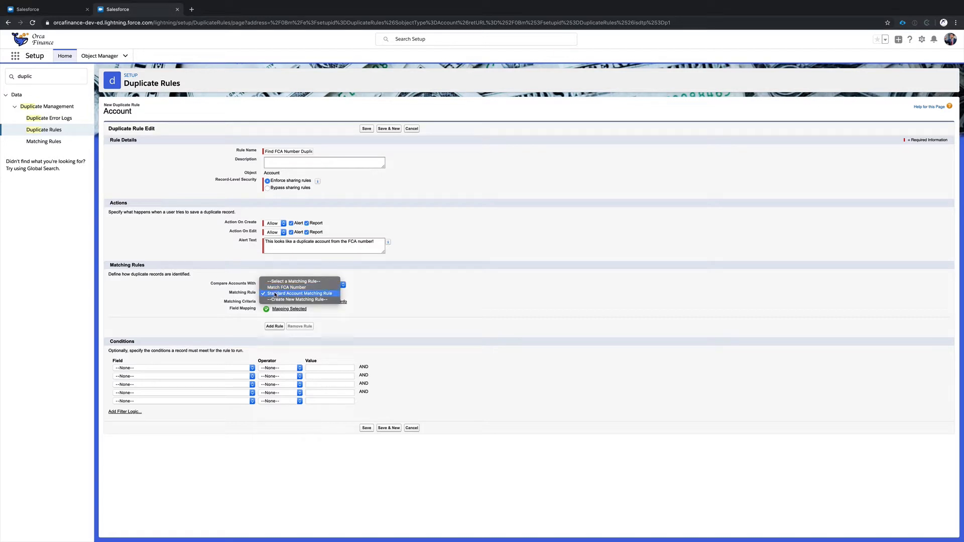
left_click(267, 294)
left_click(266, 295)
left_click(283, 287)
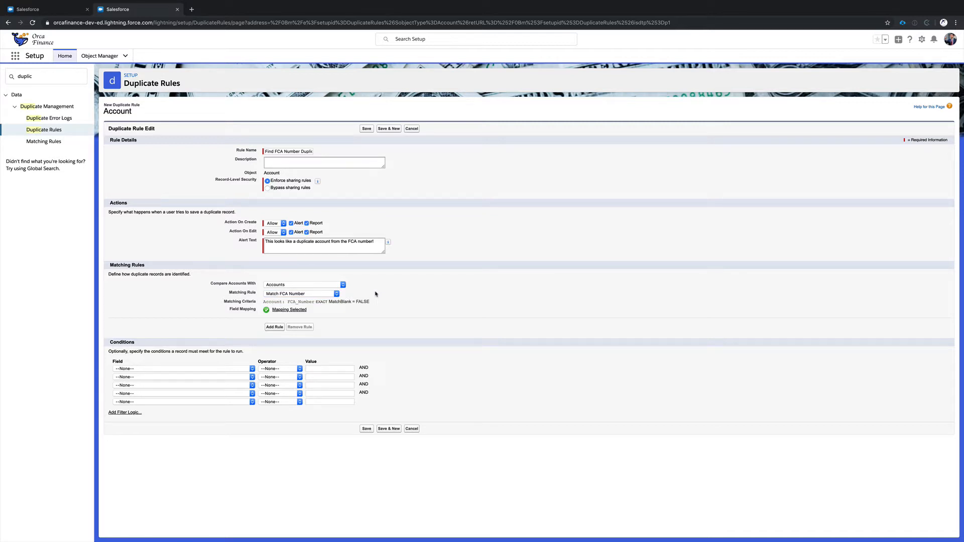
Preview the Create New Matching Rule option, cancel it and reselect Match FCA Number as the matching rule
left_click(336, 294)
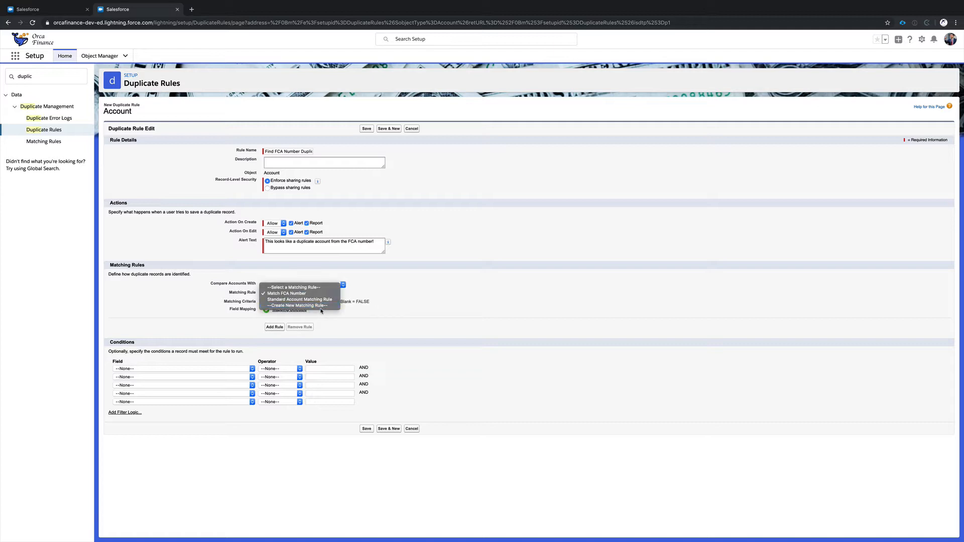
left_click(295, 305)
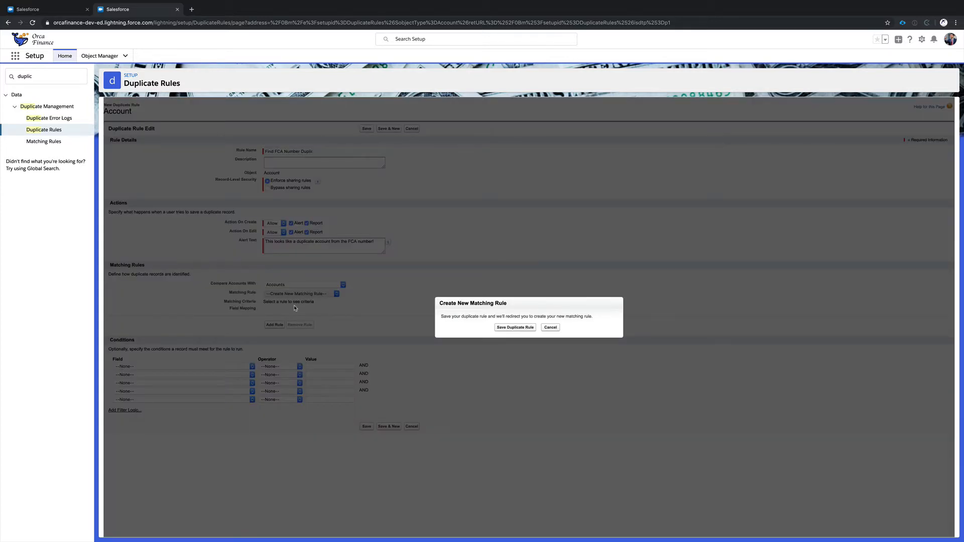
left_click(550, 328)
left_click(307, 294)
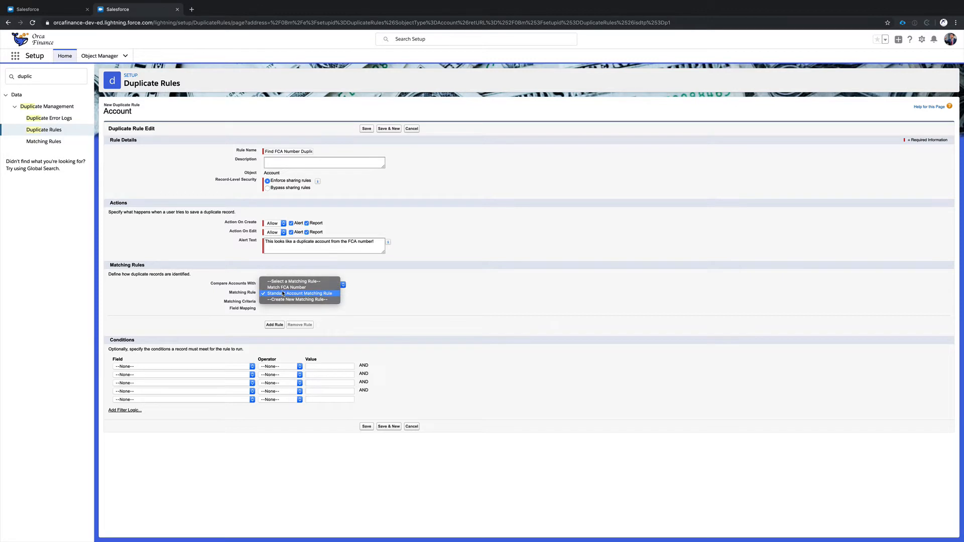
left_click(286, 288)
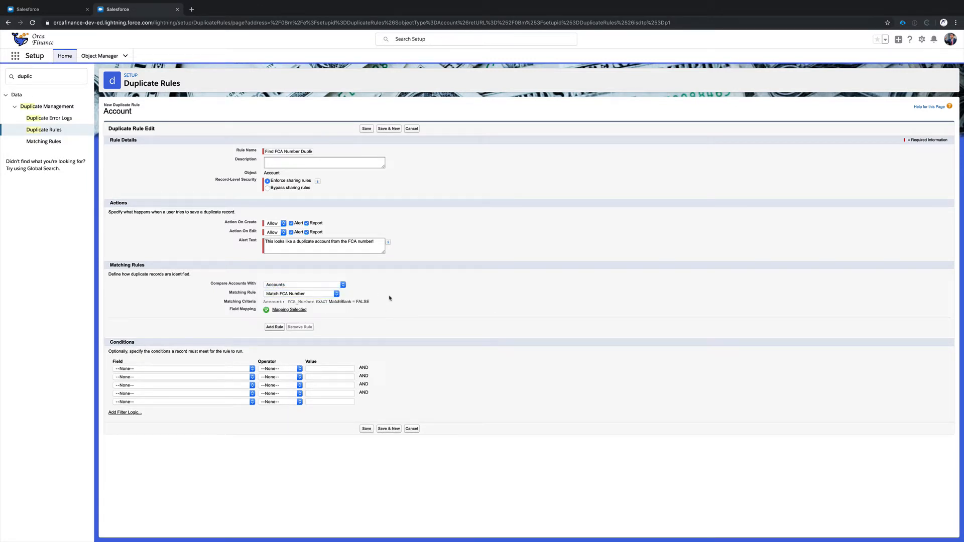
Add a rule condition requiring Account: Account Record Type equals Business Account
left_click(213, 370)
left_click(207, 360)
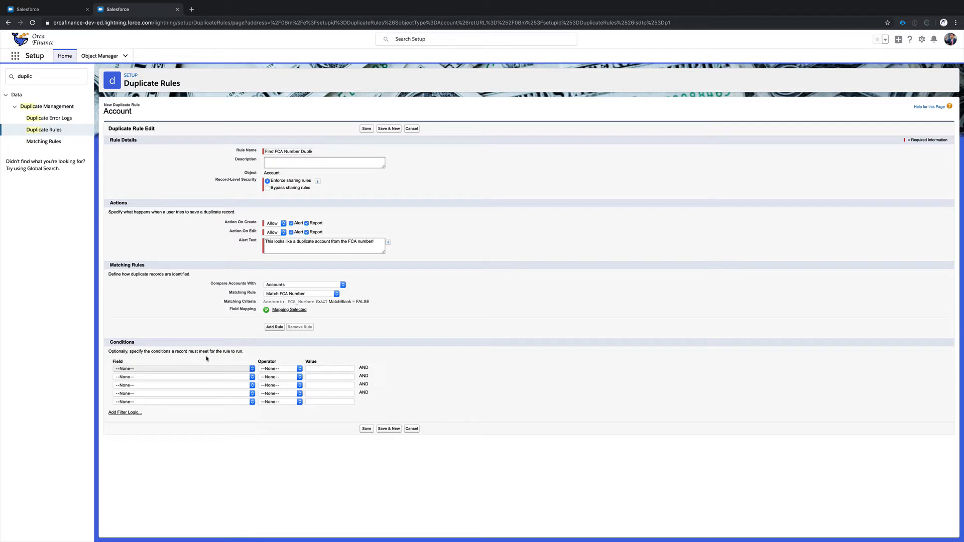
left_click(196, 369)
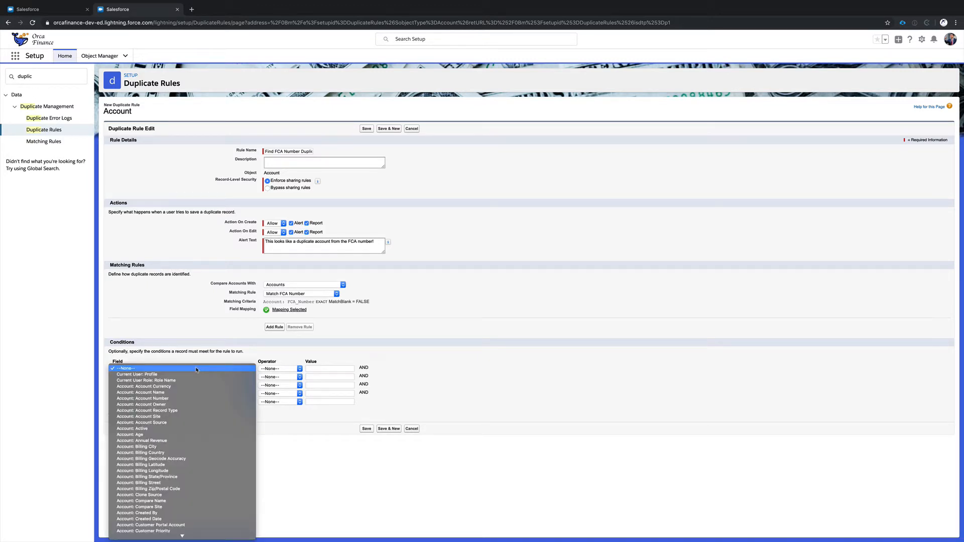
left_click(436, 355)
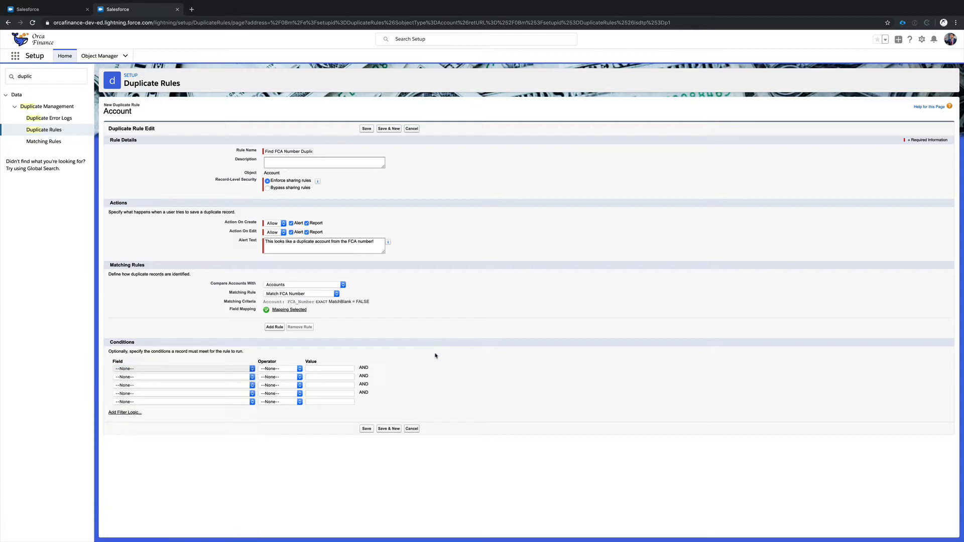
left_click(239, 369)
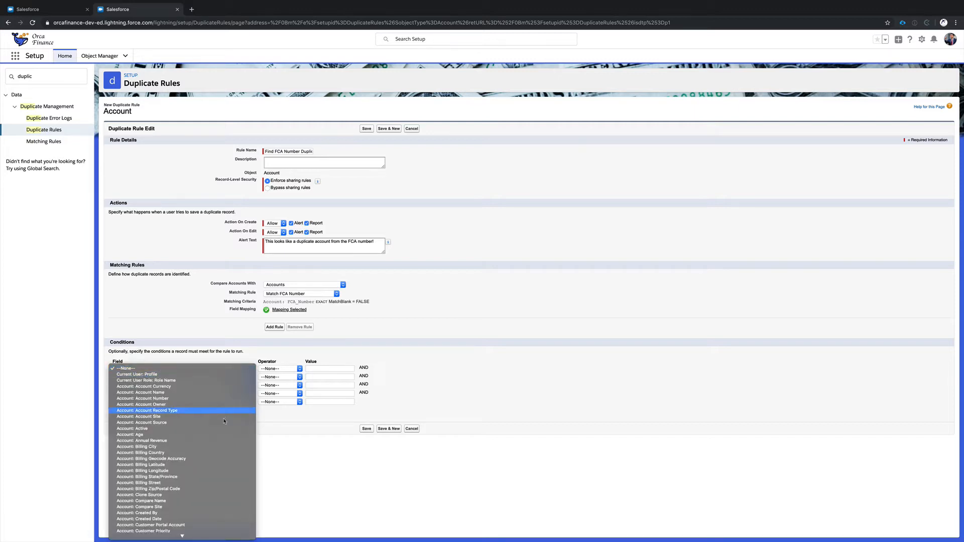
left_click(122, 411)
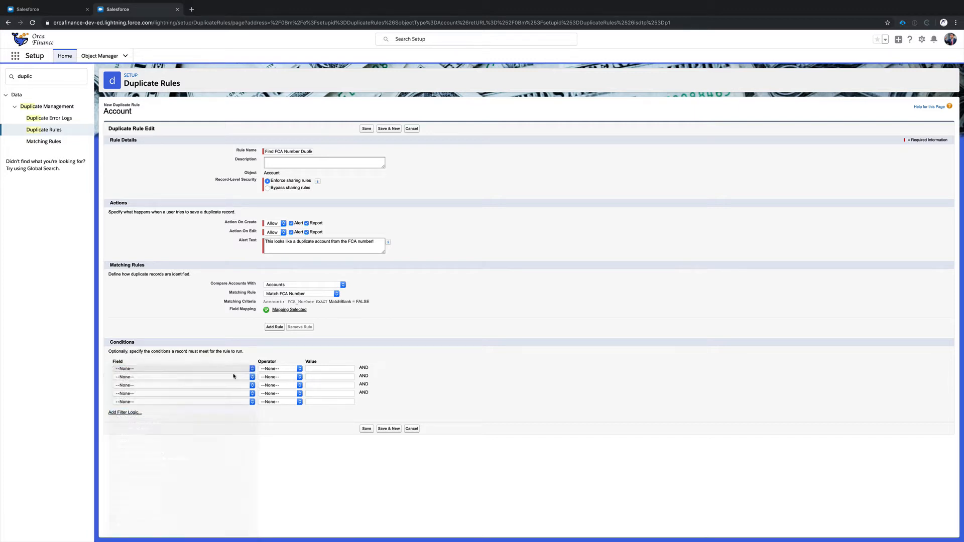
left_click(274, 369)
left_click(274, 374)
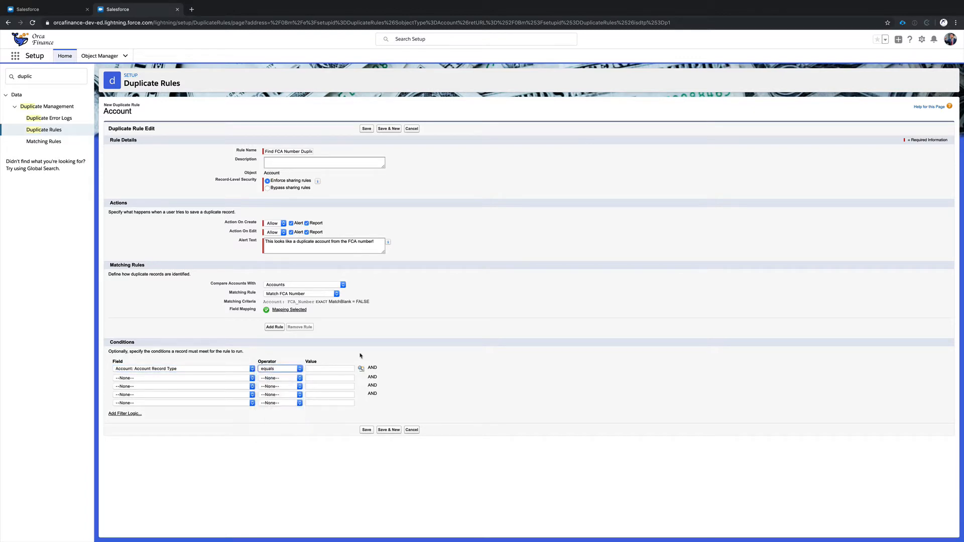
left_click(361, 368)
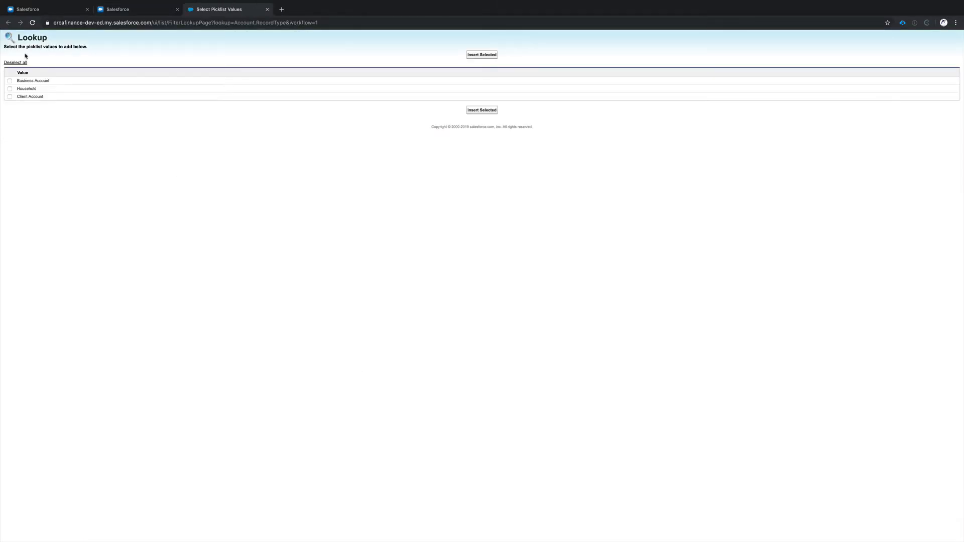
left_click(10, 81)
left_click(480, 111)
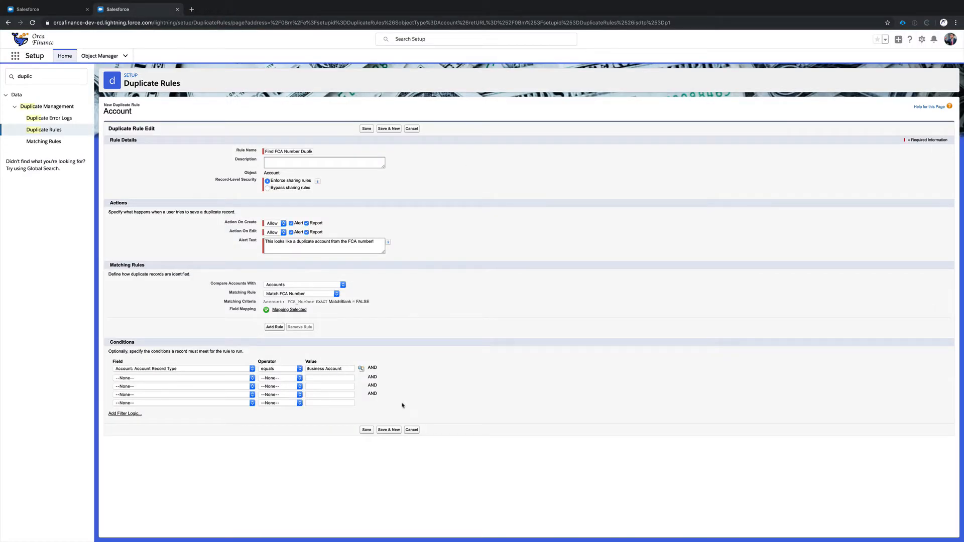
Save the Find FCA Number Duplicates rule and activate it
left_click(366, 430)
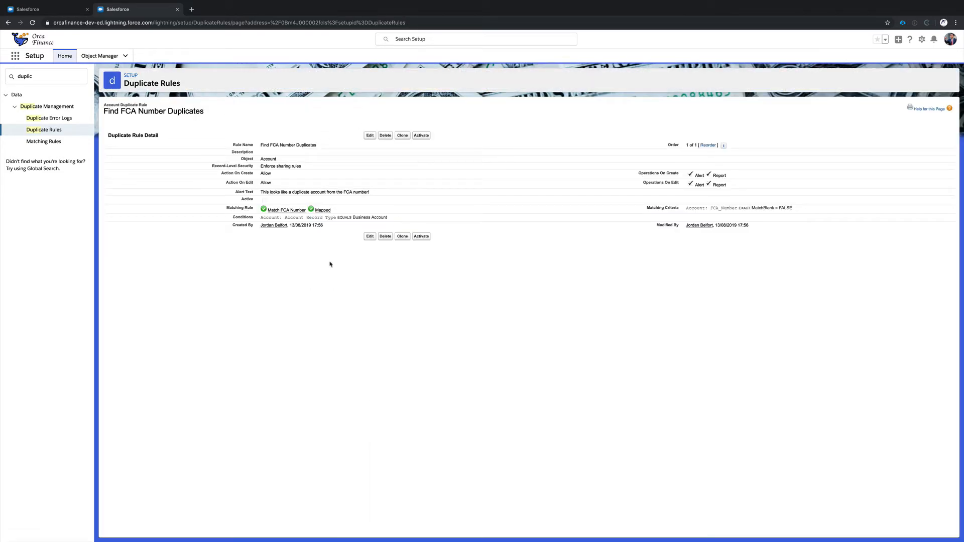
left_click(422, 137)
Switch to the Orca Trading accounts list and start a new account with the Business Account record type
left_click(34, 12)
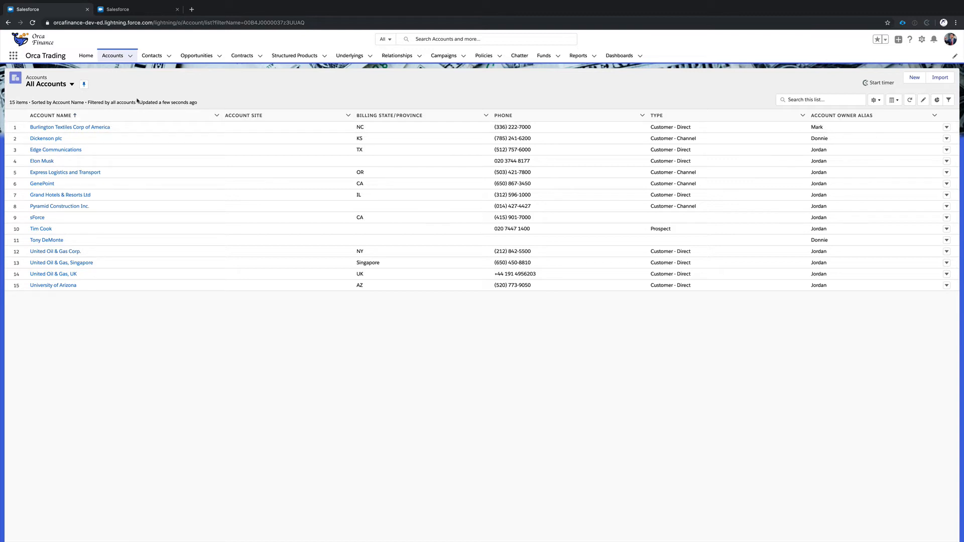
left_click(130, 58)
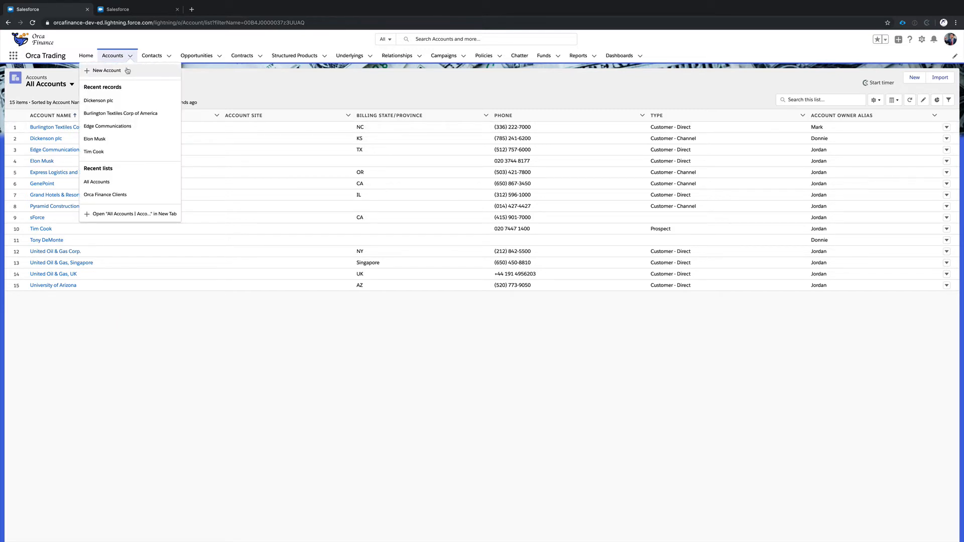
left_click(106, 70)
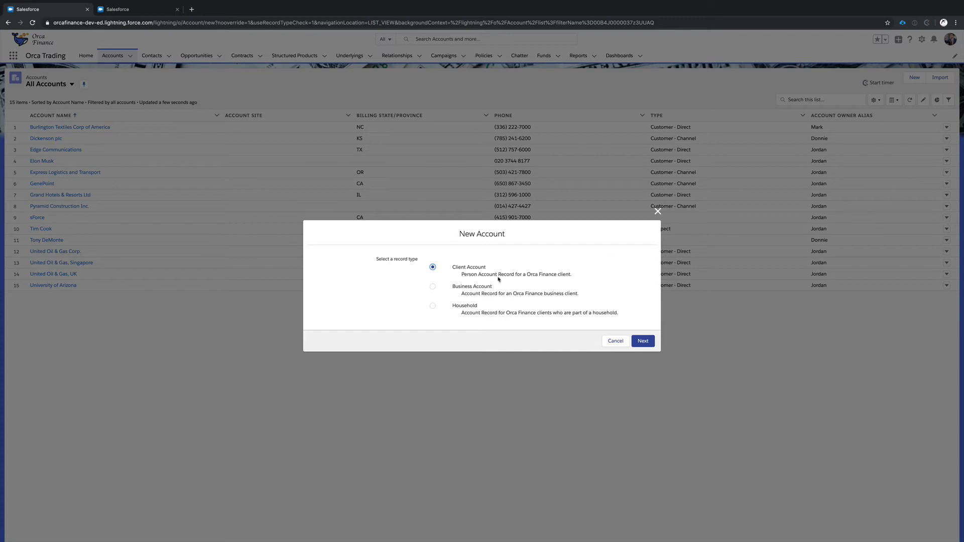
left_click(471, 296)
left_click(477, 278)
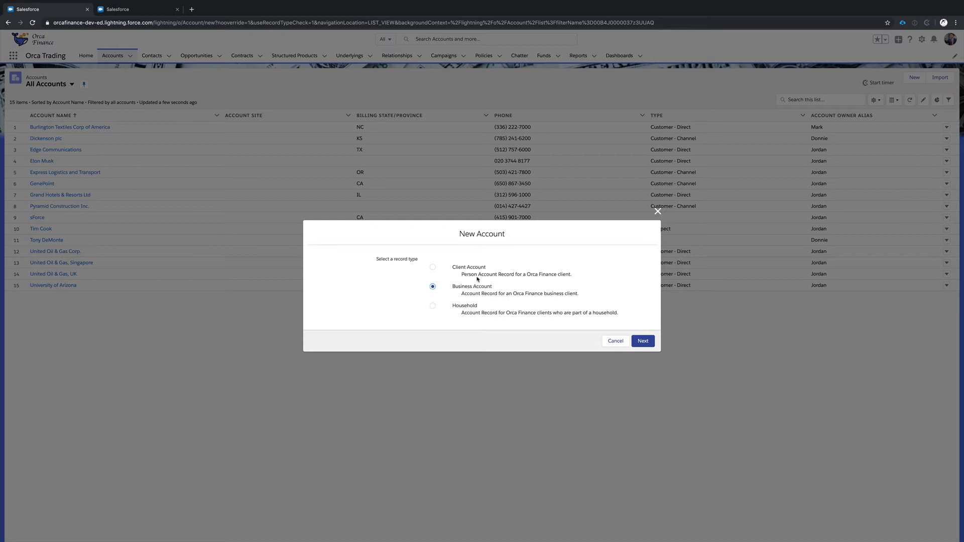
left_click(477, 307)
left_click(468, 291)
left_click(636, 343)
Name the new business account YouTube Inc and set its rating to Warm
left_click(411, 117)
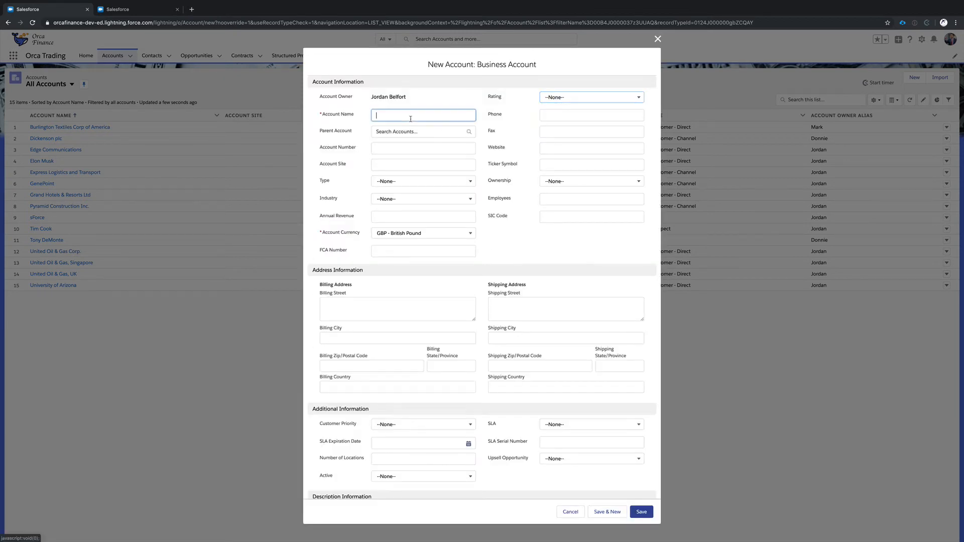
type("YouT")
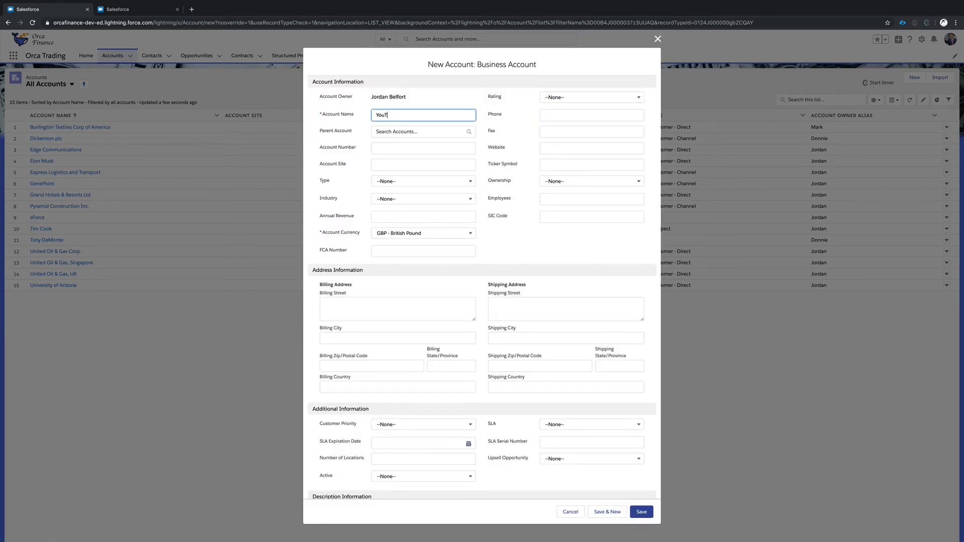
type("ube Inc")
key("Tab")
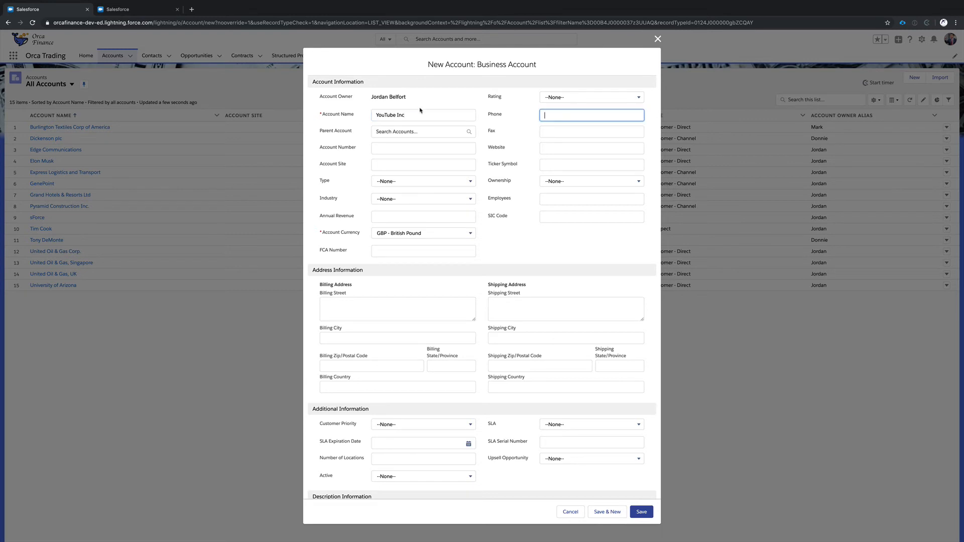
left_click(466, 95)
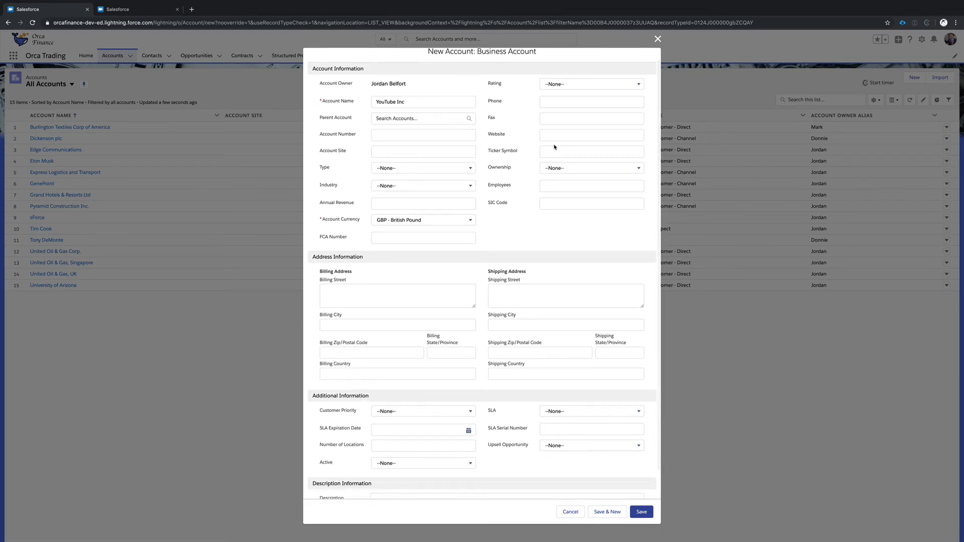
left_click(554, 99)
left_click(586, 139)
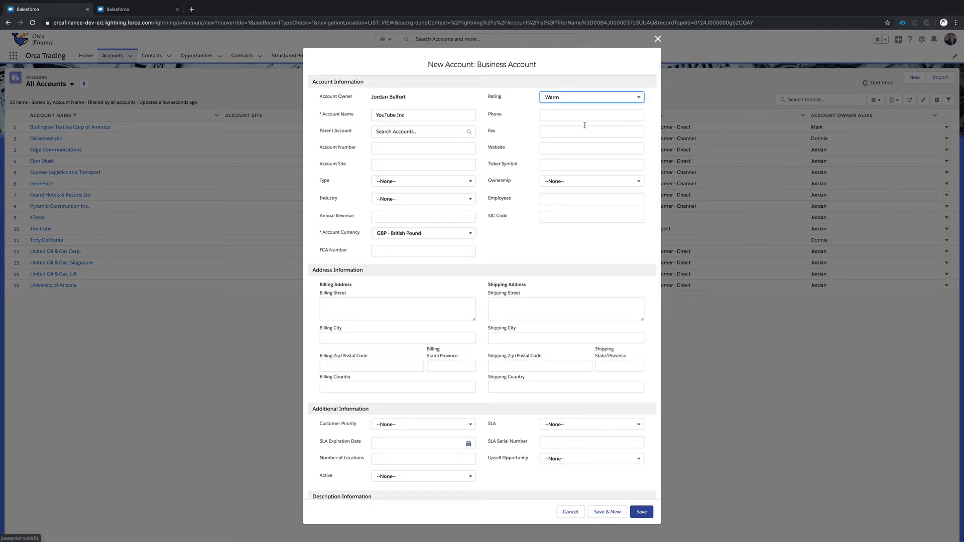
Enter FCA12345 as the new account's FCA Number and leave the field so the duplicate check runs
left_click(394, 250)
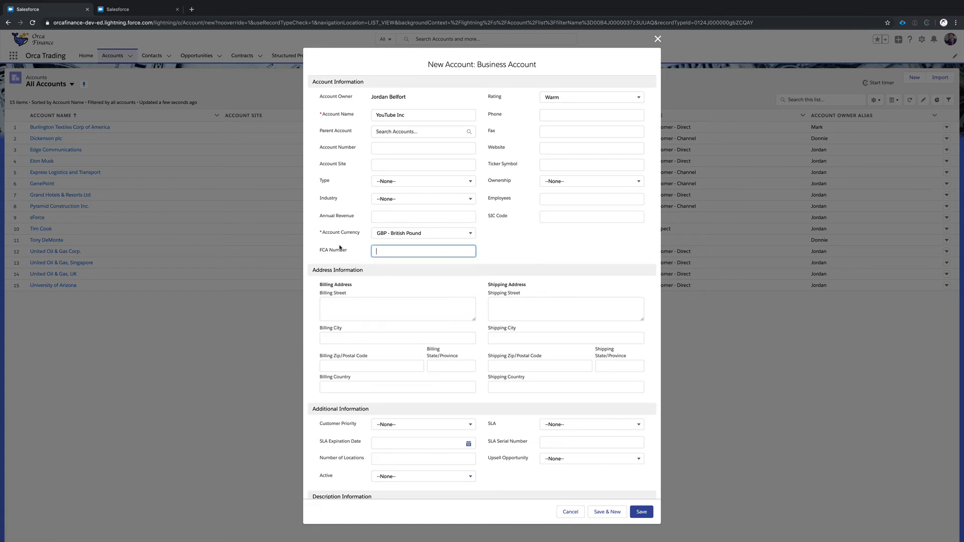
type("FCA12345")
left_click(510, 248)
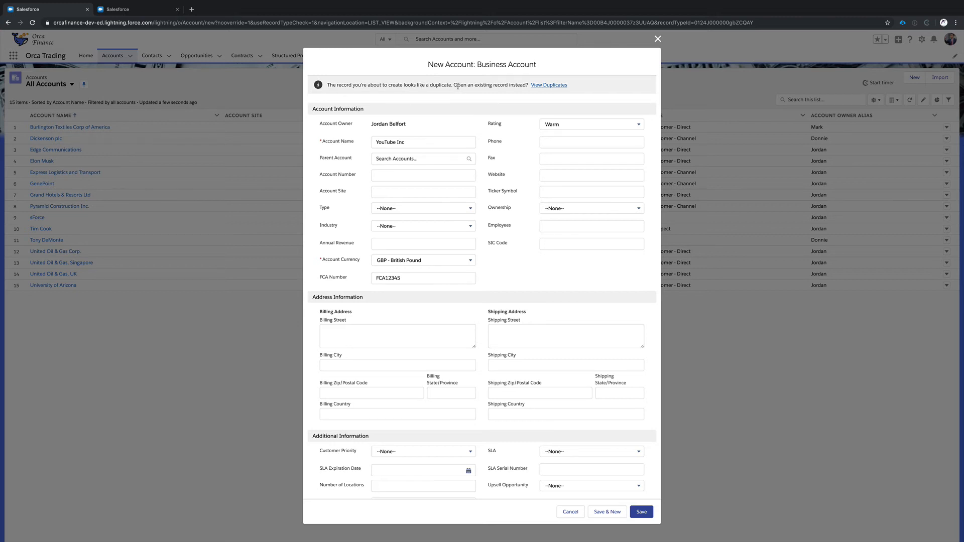
View the potential duplicates for the new account, close them and recheck the FCA Number on the form
left_click(537, 85)
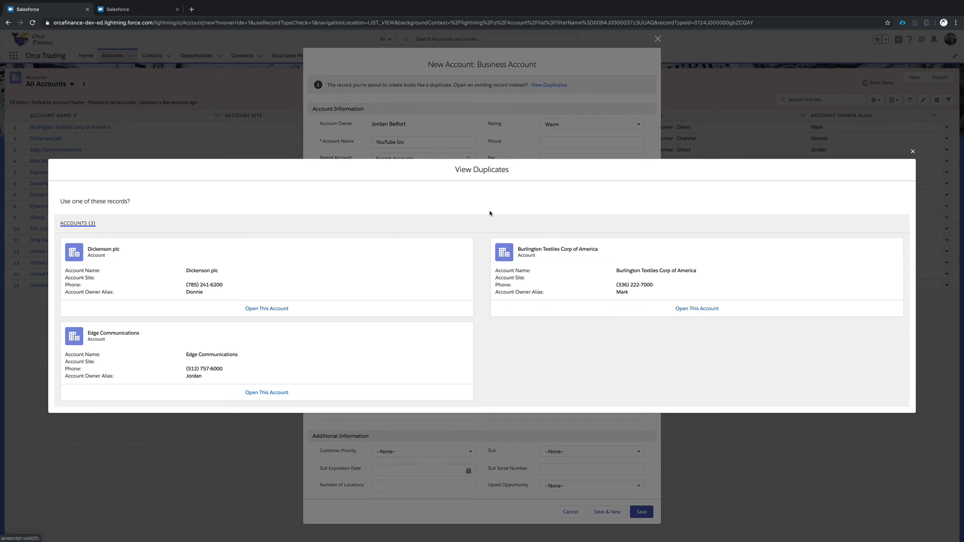
left_click(913, 152)
scroll(411, 271, "down", 1)
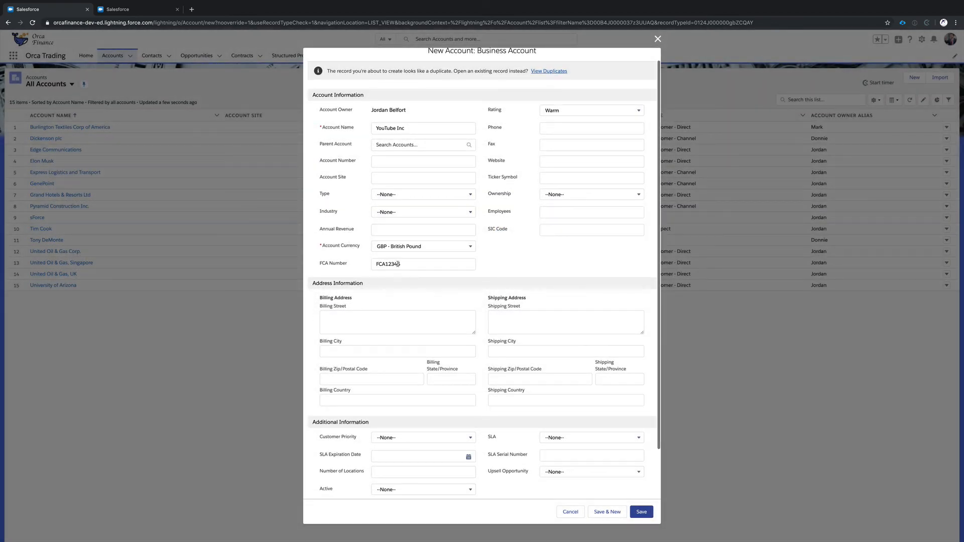
left_click(411, 263)
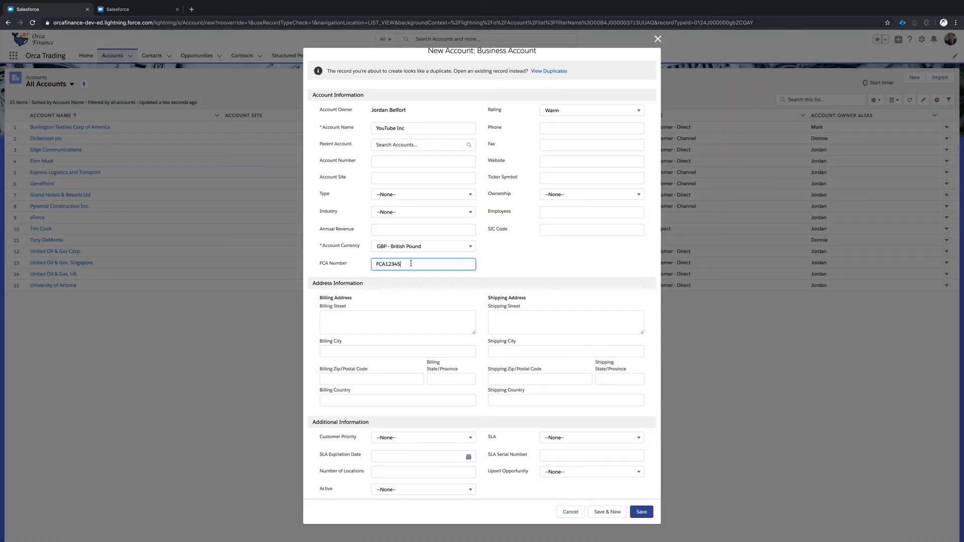
left_click(515, 266)
scroll(517, 266, "up", 1)
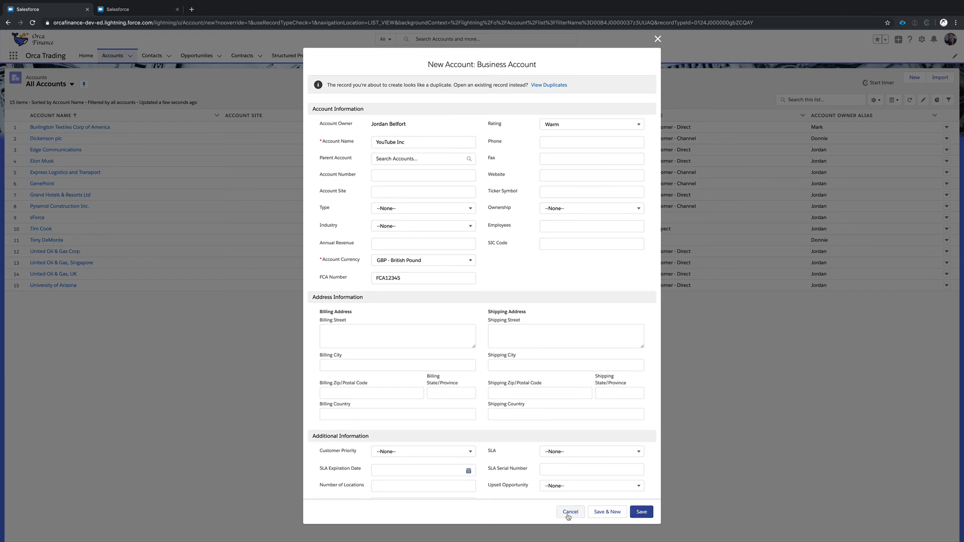
Open the Dickenson plc account from the potential duplicates to check its FCA Number, and return to the accounts list
left_click(548, 84)
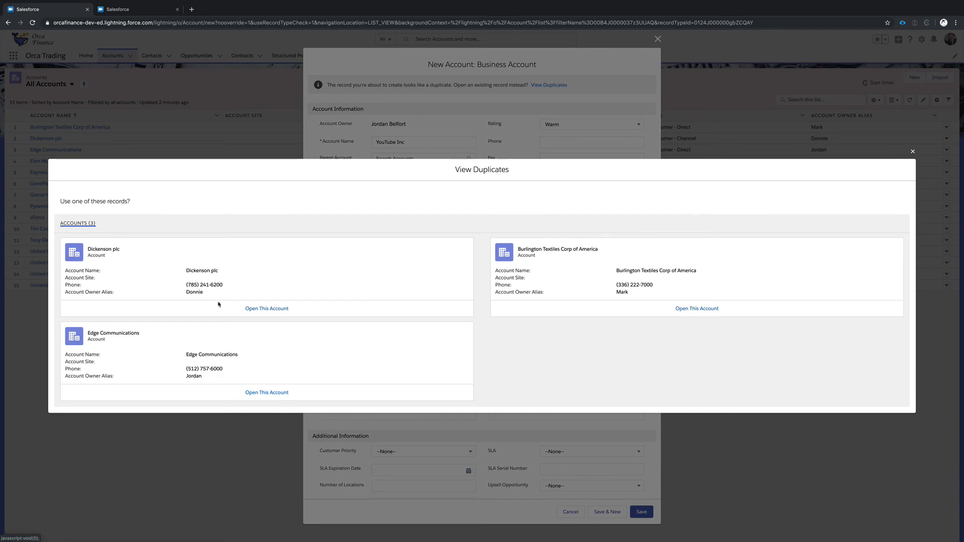
left_click(254, 309)
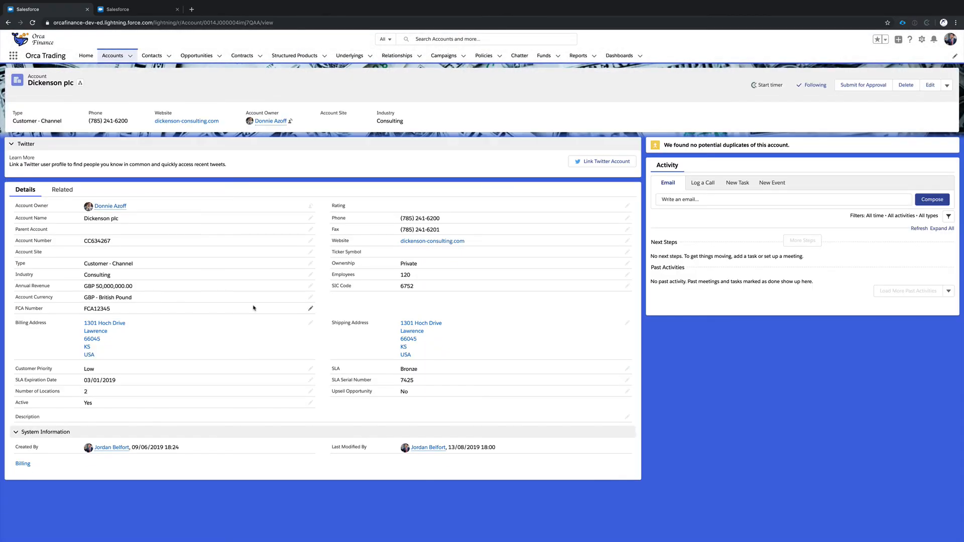
left_click(121, 57)
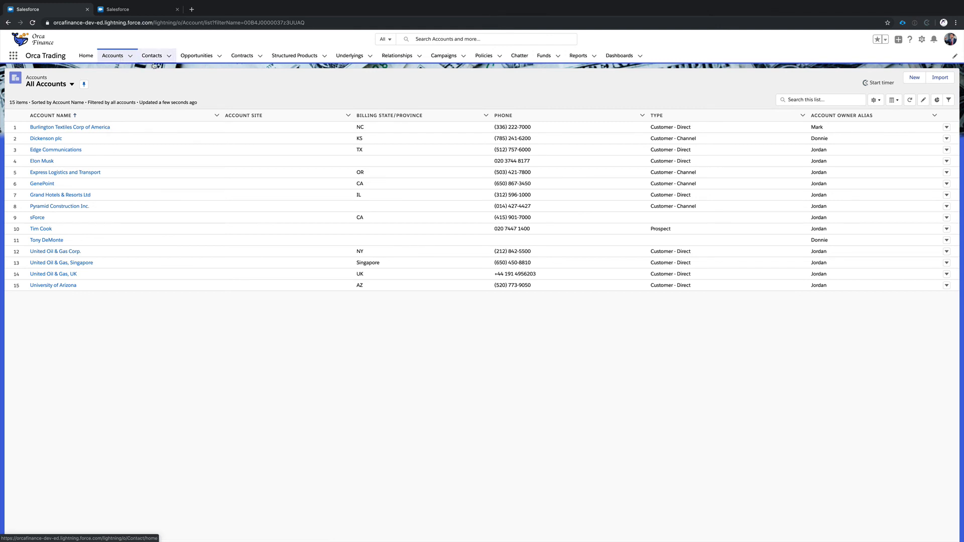